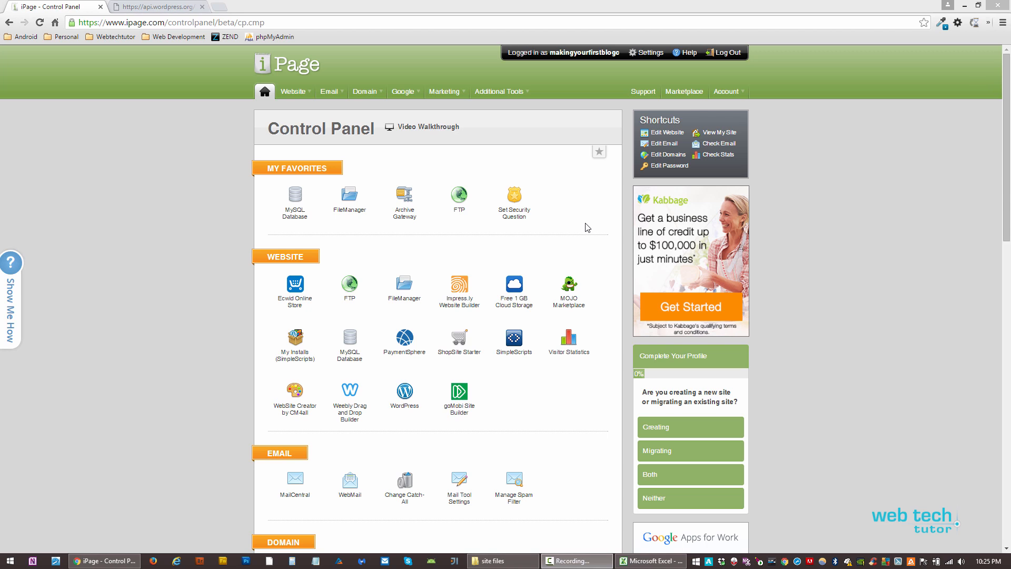
# - Load makingyourfirstblog.com in a new Chrome tab
pyautogui.click(530, 402)
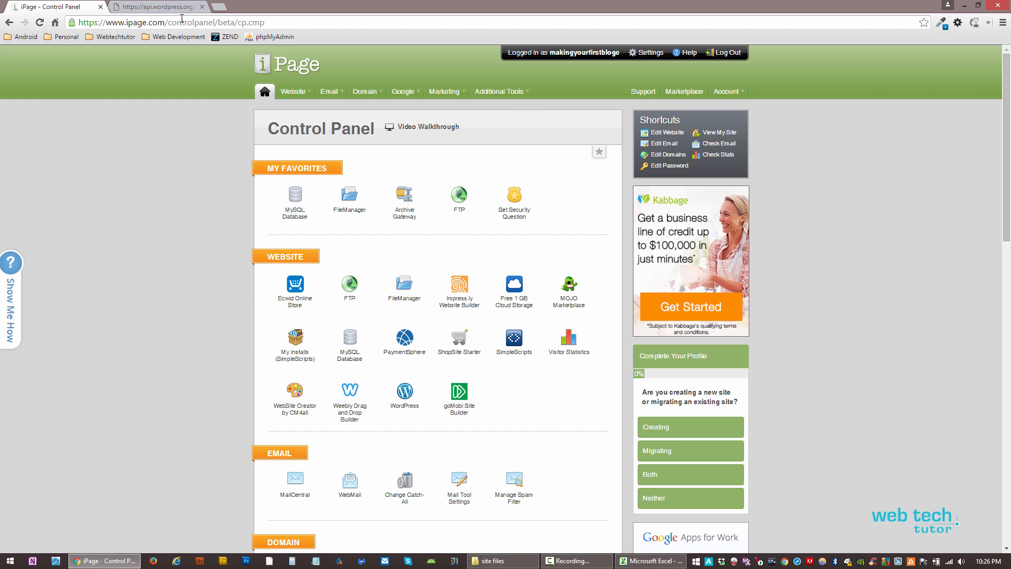
pyautogui.hotkey('ctrl', 't')
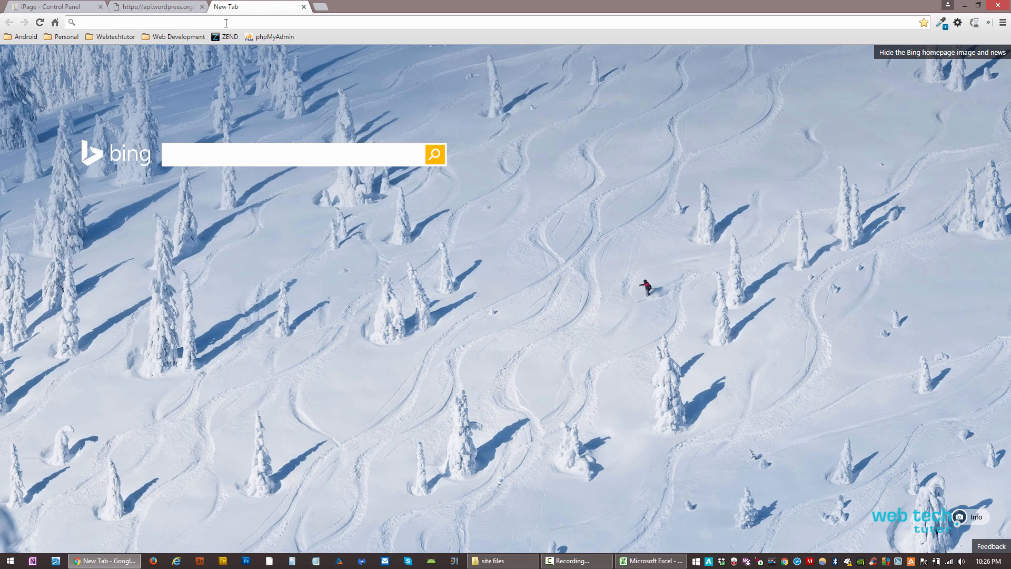
pyautogui.write('maki')
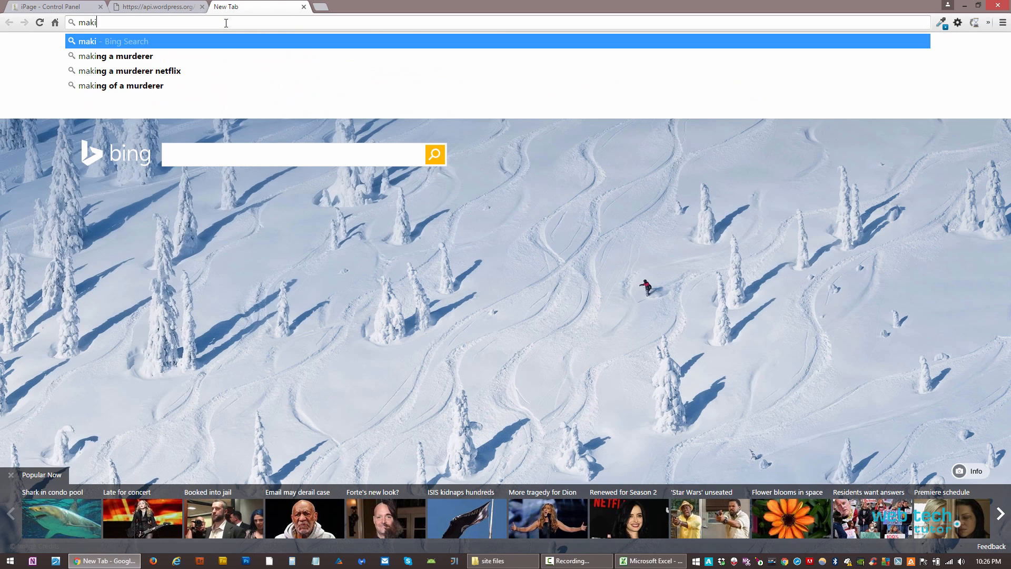
pyautogui.write('ngyou')
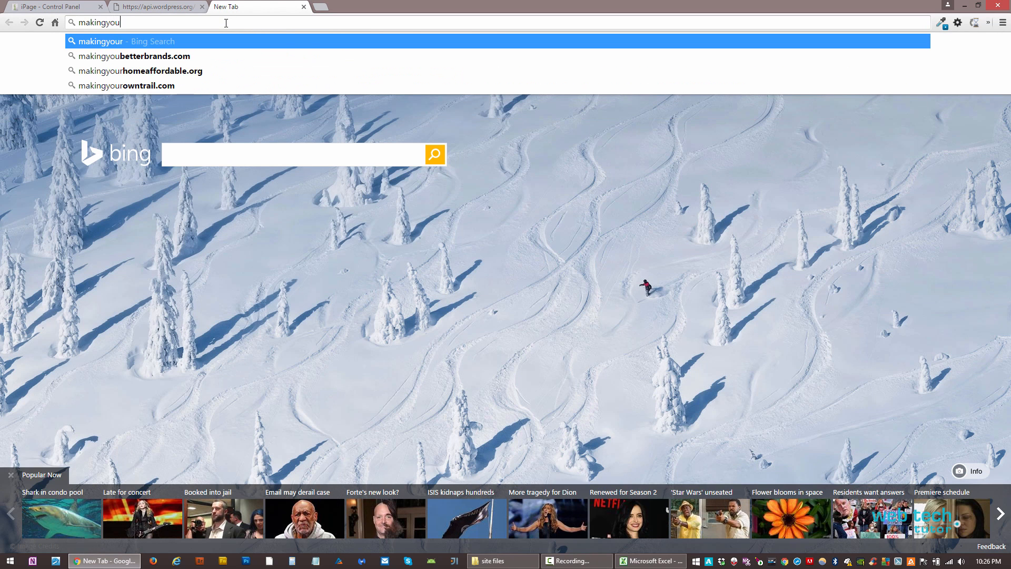
pyautogui.write('rfirstblog.com')
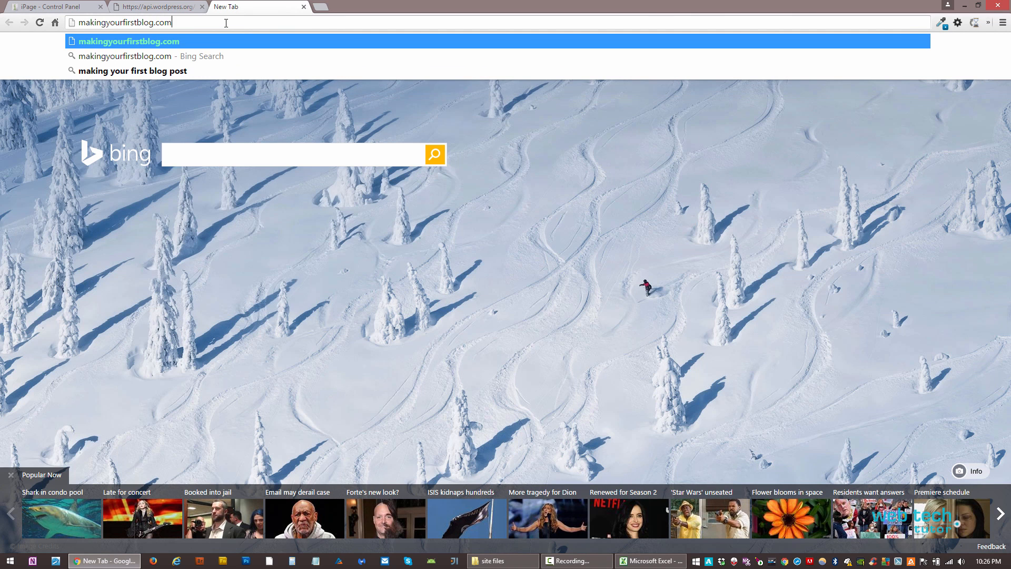
pyautogui.press('Return')
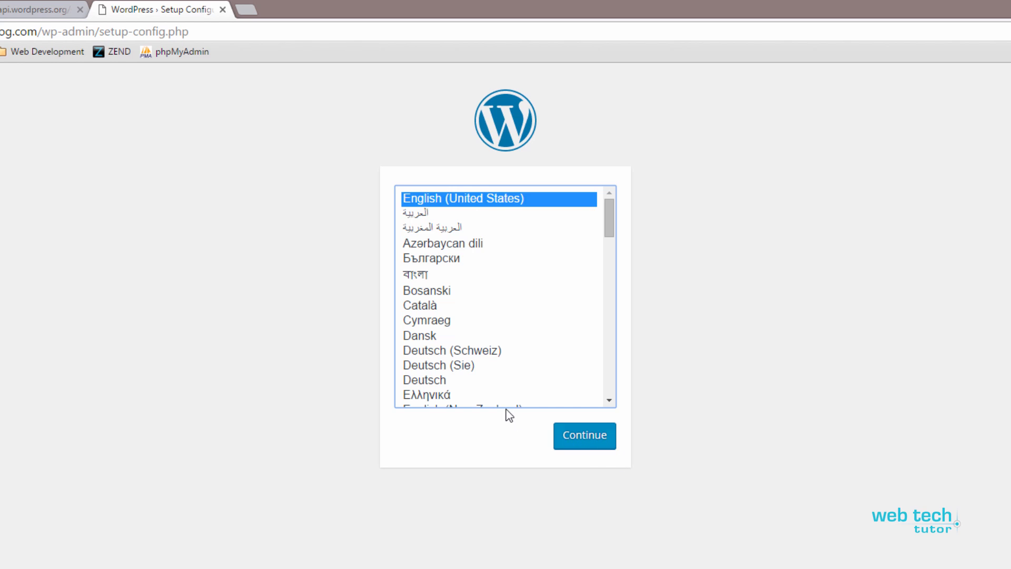
# - Keep English (United States) and continue past the welcome page to the database form
pyautogui.click(584, 443)
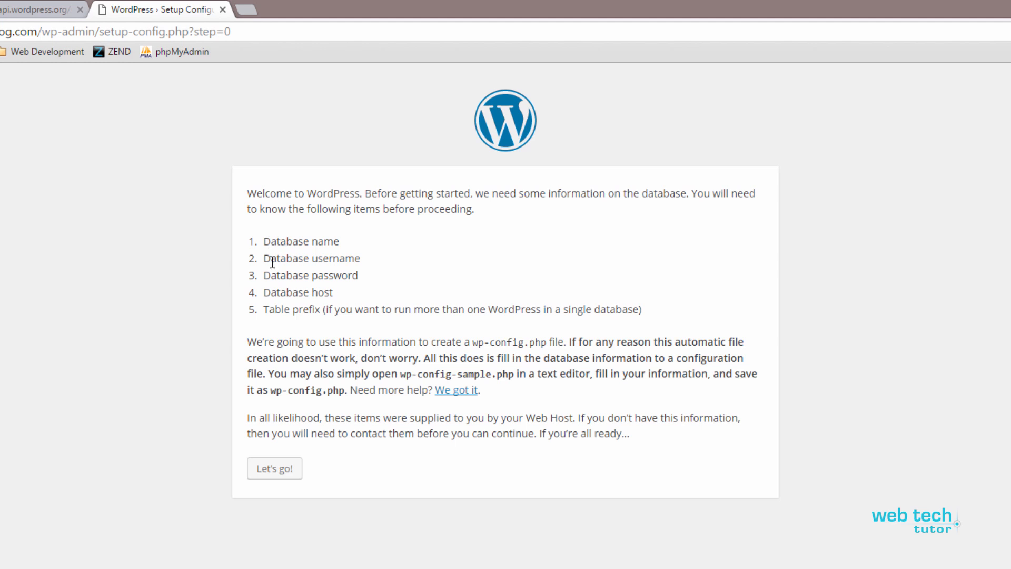
pyautogui.click(282, 474)
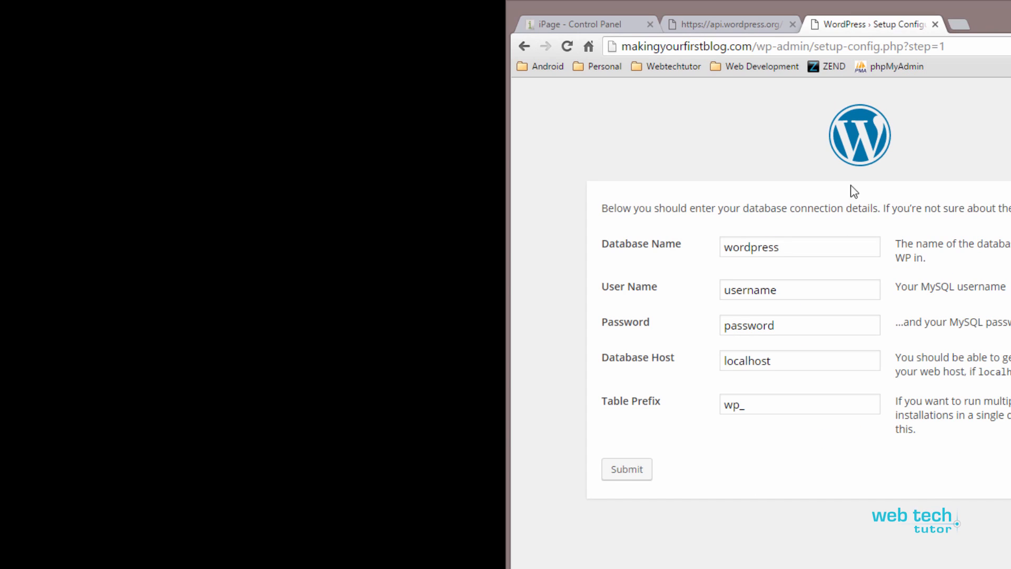
# - Copy the database name and user name from access.xlsx into the setup form
pyautogui.hotkey('alt', 'Tab')
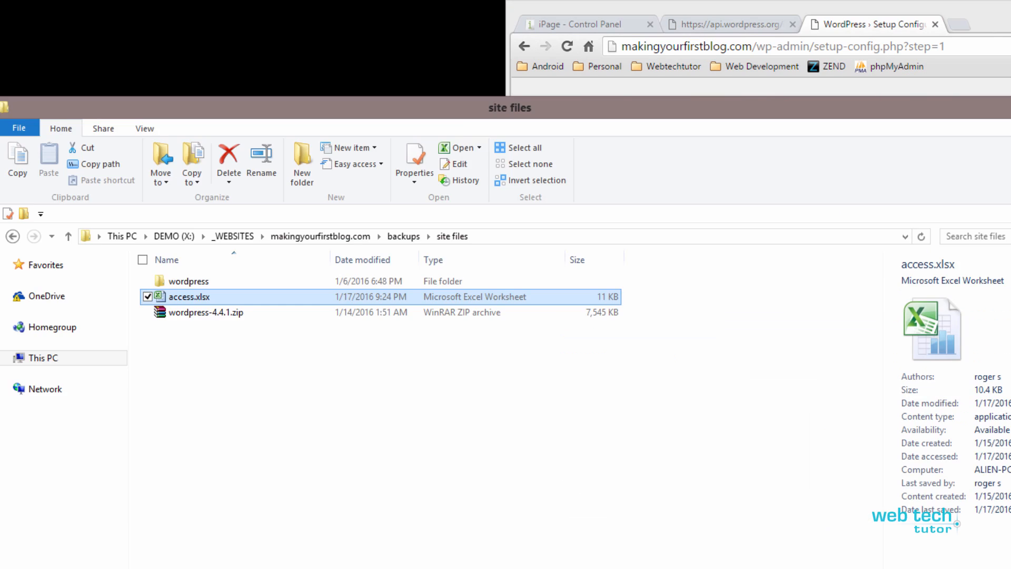
pyautogui.press('Return')
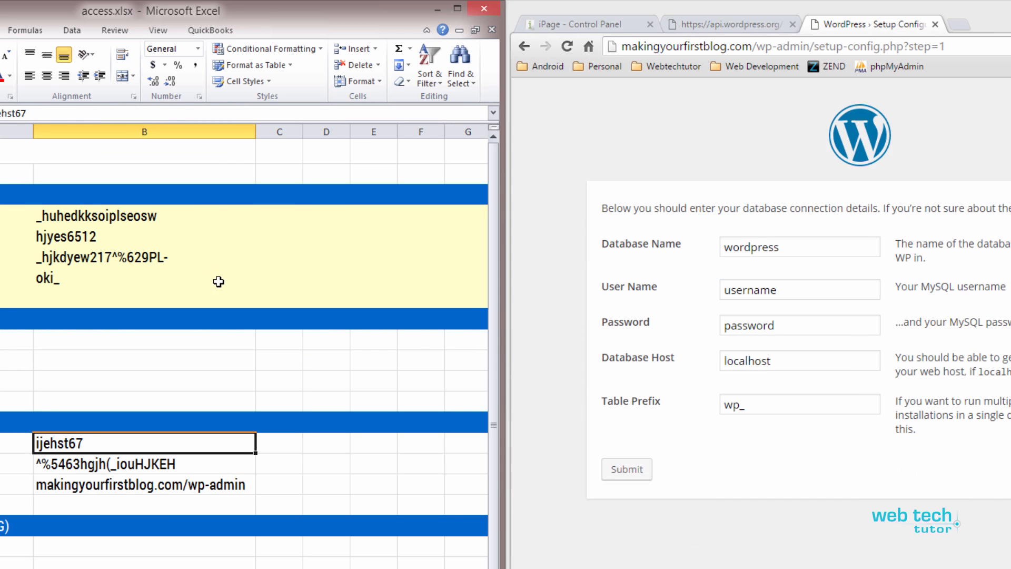
pyautogui.click(80, 212)
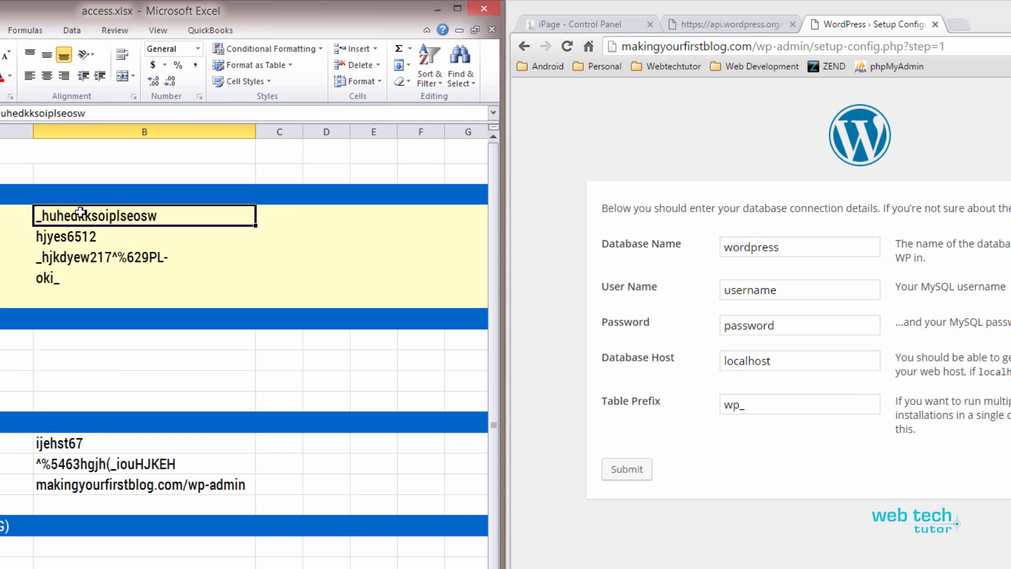
pyautogui.doubleClick(162, 215)
pyautogui.moveTo(162, 216); pyautogui.dragTo(36, 215)
pyautogui.hotkey('ctrl', 'c')
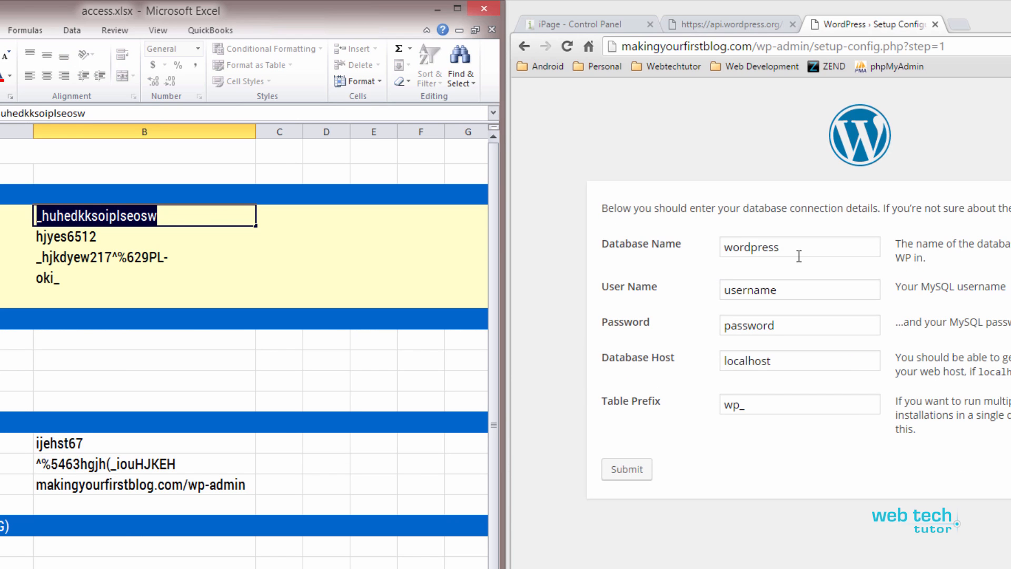
pyautogui.moveTo(798, 254); pyautogui.dragTo(694, 253)
pyautogui.hotkey('ctrl', 'v')
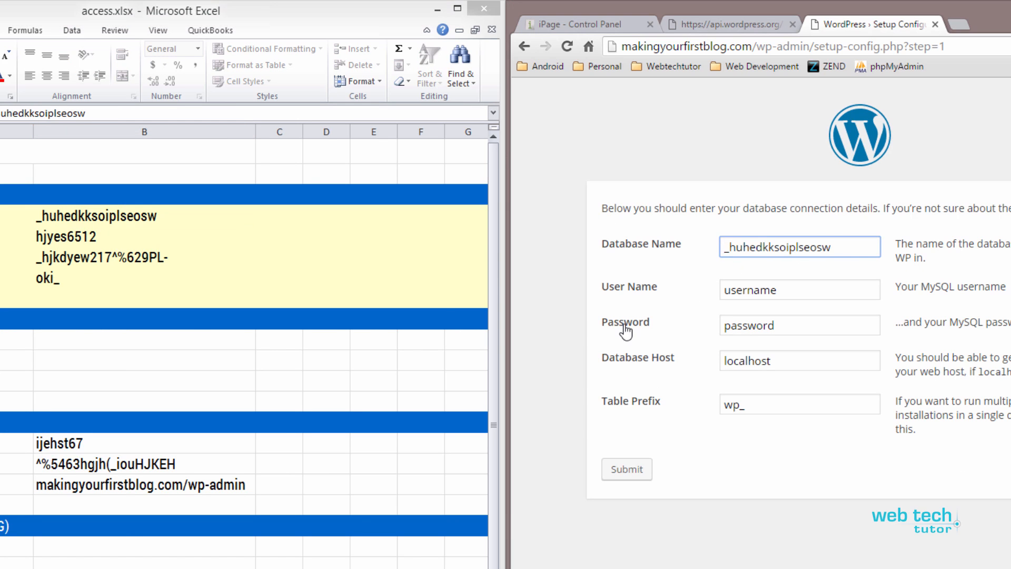
pyautogui.click(76, 240)
pyautogui.doubleClick(87, 236)
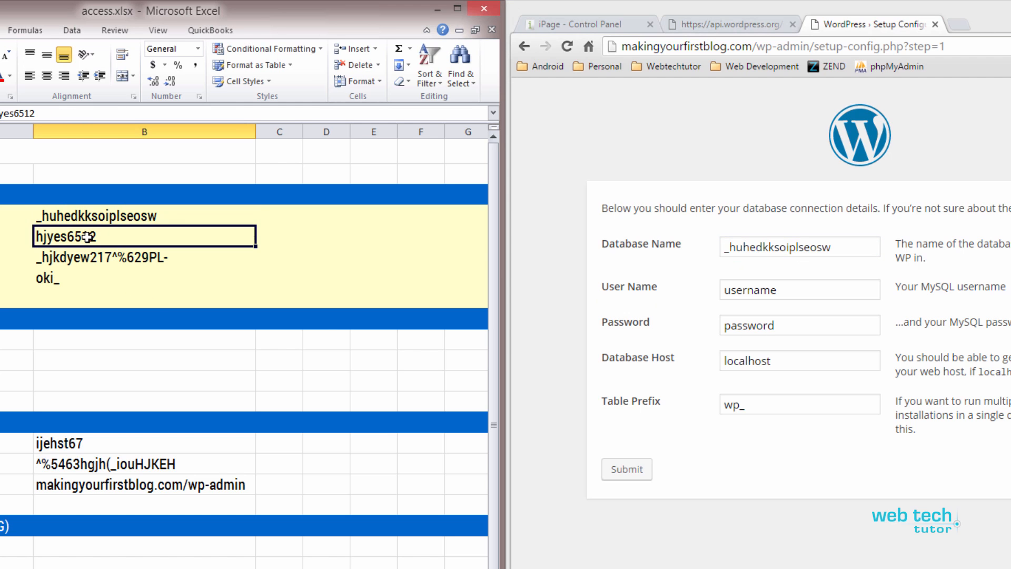
pyautogui.moveTo(110, 236); pyautogui.dragTo(37, 236)
pyautogui.hotkey('ctrl', 'c')
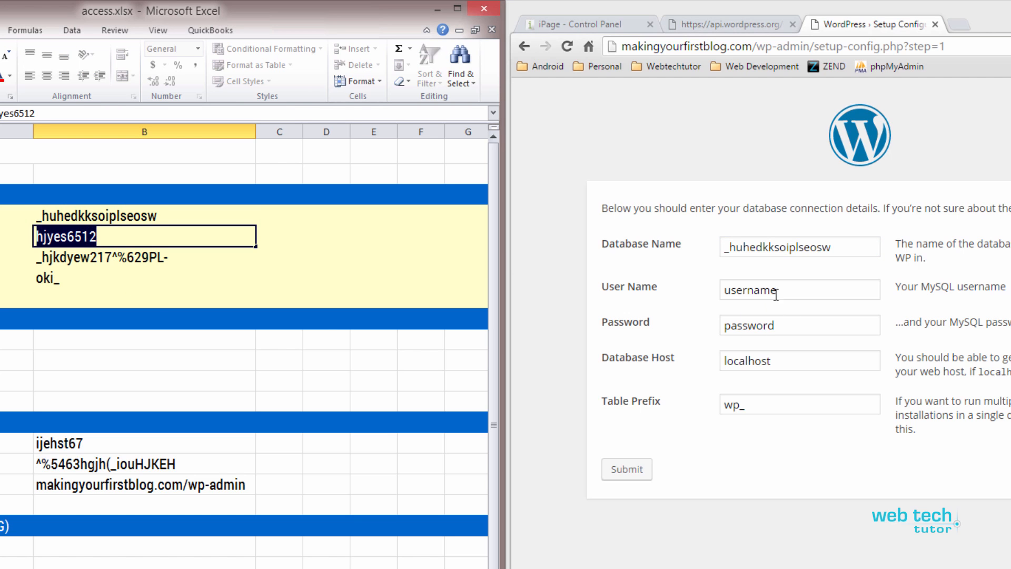
pyautogui.moveTo(803, 289); pyautogui.dragTo(511, 283)
pyautogui.hotkey('ctrl', 'v')
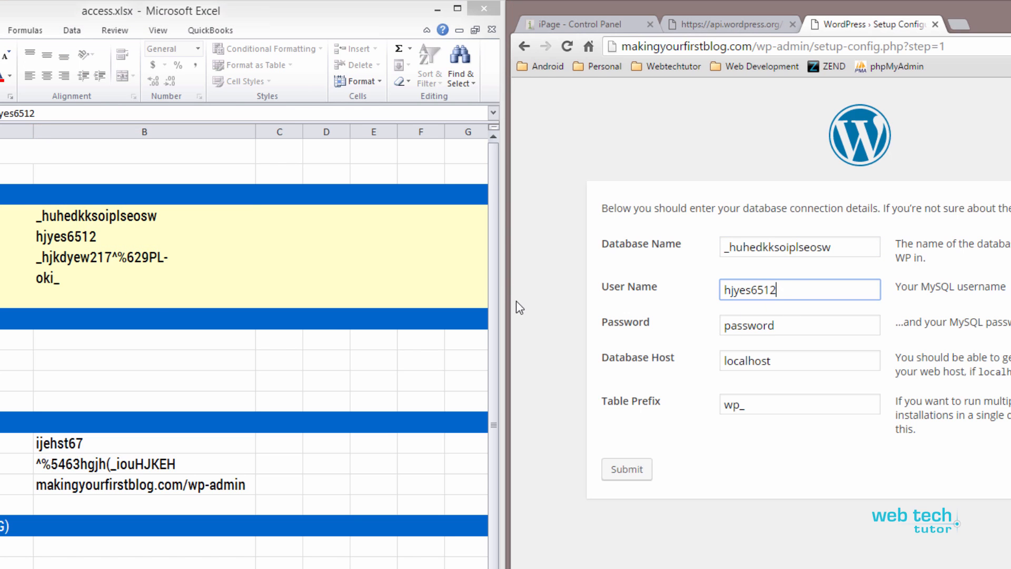
# - Paste the database password from the spreadsheet into the form's Password field
pyautogui.click(72, 260)
pyautogui.click(72, 259)
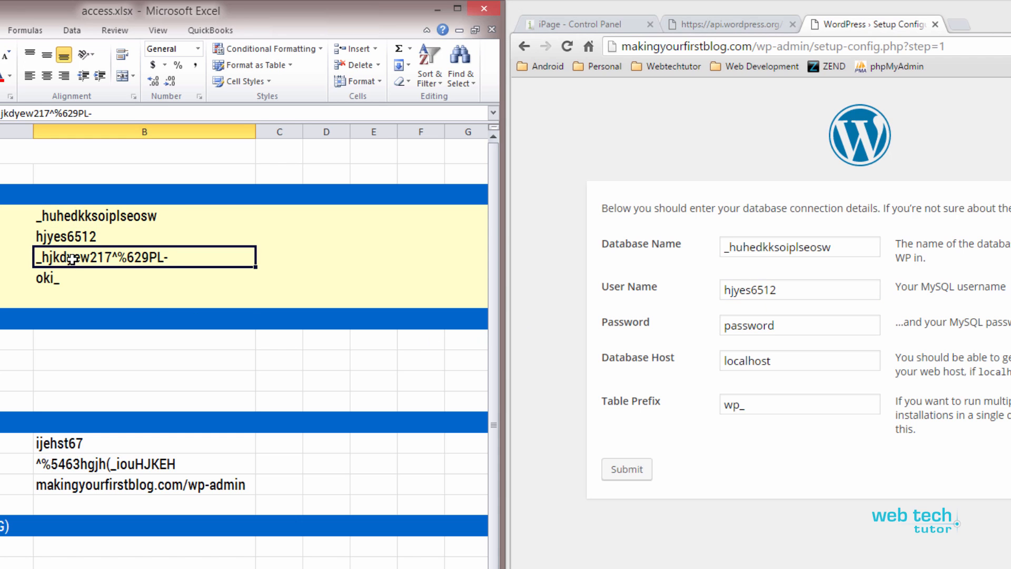
pyautogui.doubleClick(179, 258)
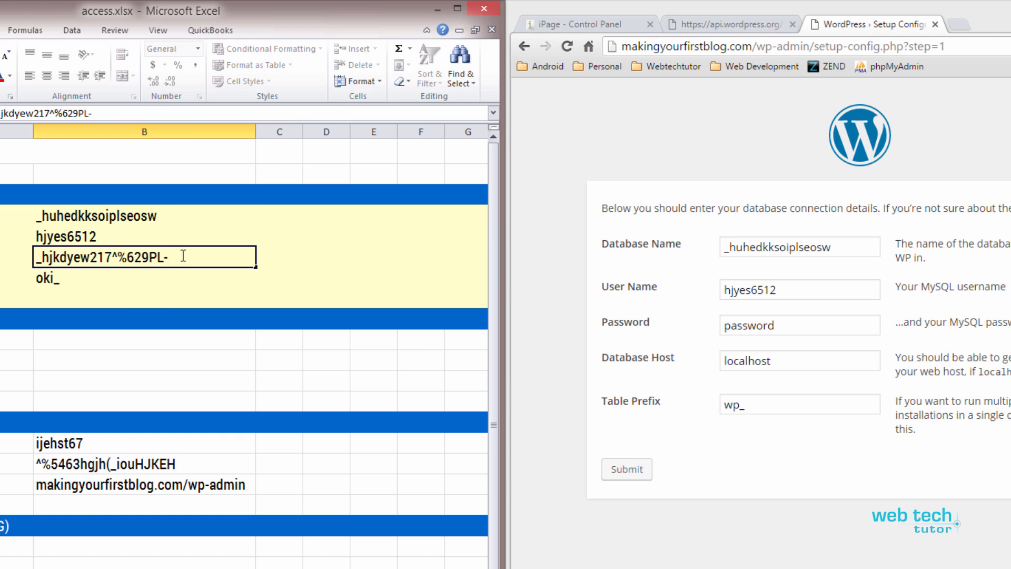
pyautogui.moveTo(184, 256); pyautogui.dragTo(17, 259)
pyautogui.hotkey('ctrl', 'c')
pyautogui.click(781, 331)
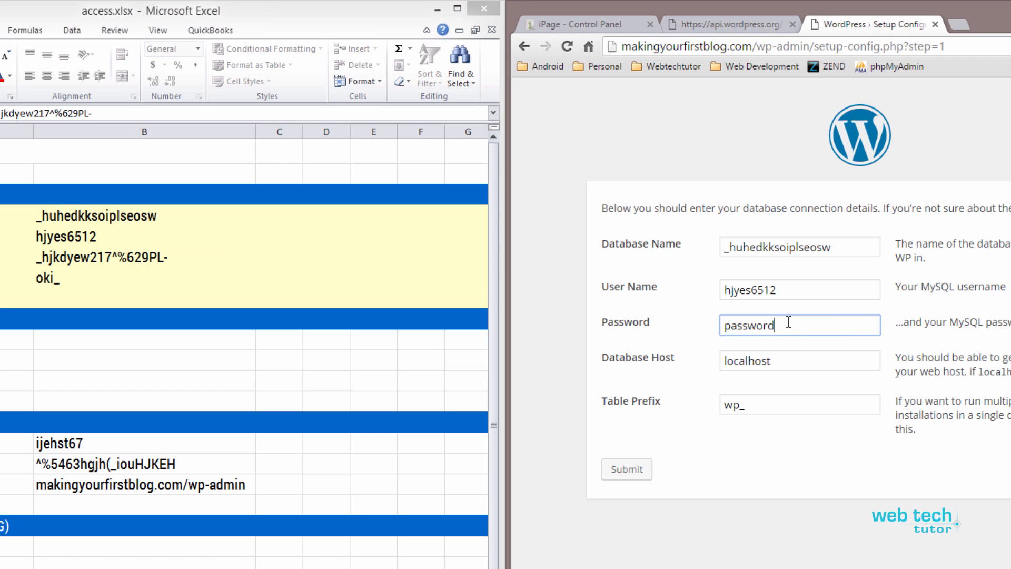
pyautogui.hotkey('ctrl', 'a')
pyautogui.hotkey('ctrl', 'v')
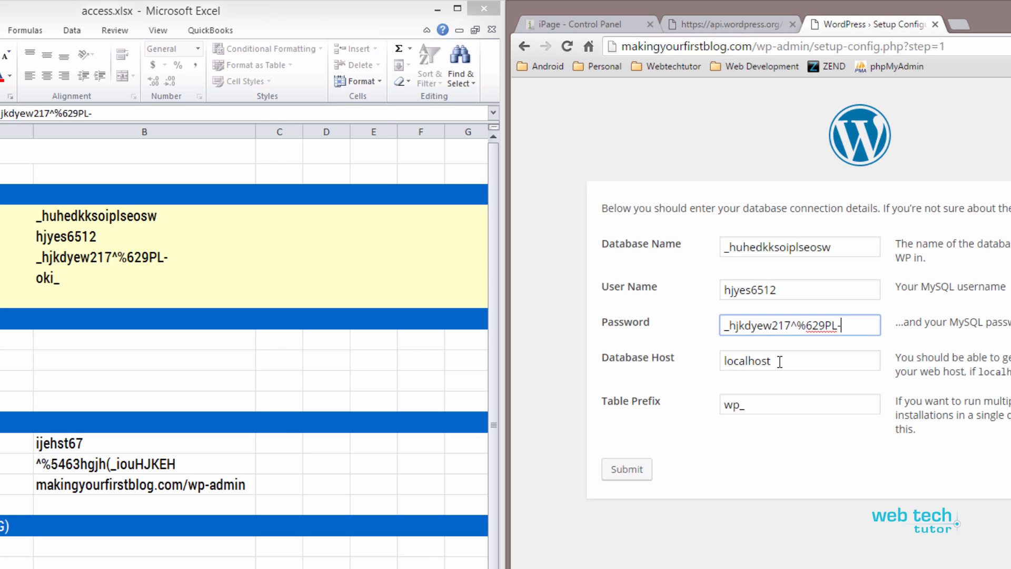
pyautogui.moveTo(780, 362); pyautogui.dragTo(706, 362)
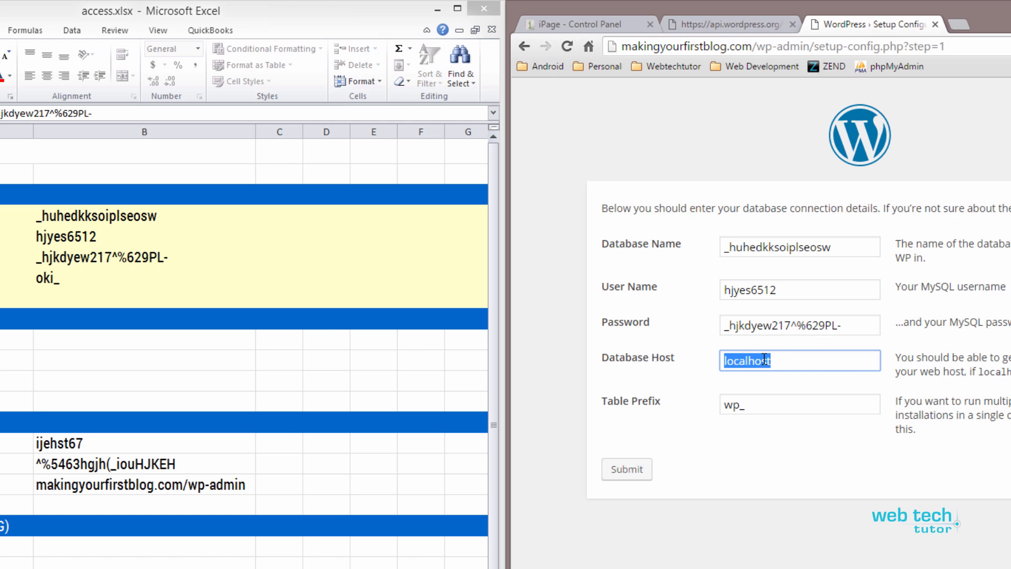
pyautogui.click(613, 23)
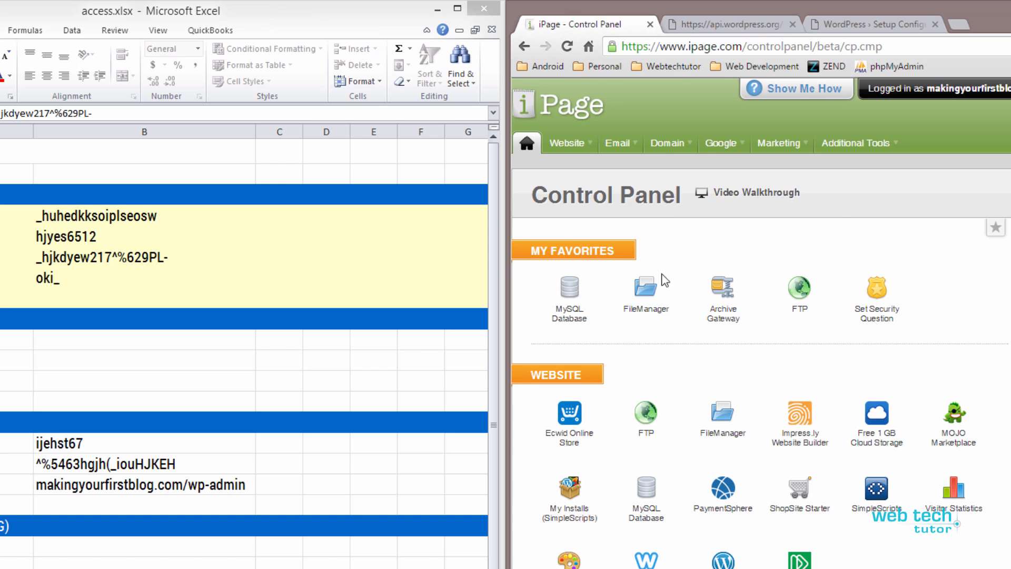
# - Copy the database server name from iPage's MySQL Database page
pyautogui.click(648, 495)
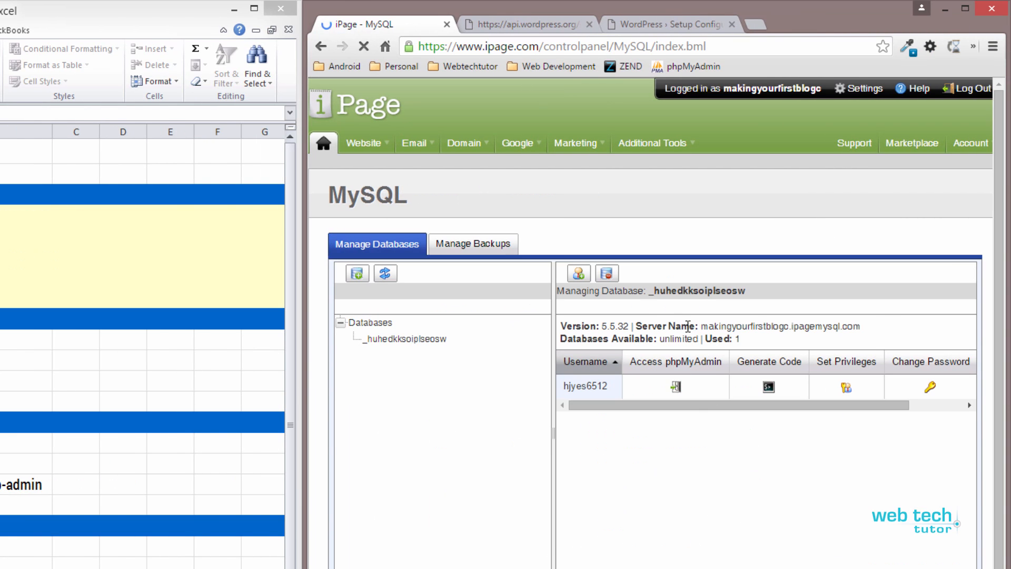
pyautogui.moveTo(637, 327); pyautogui.dragTo(807, 322)
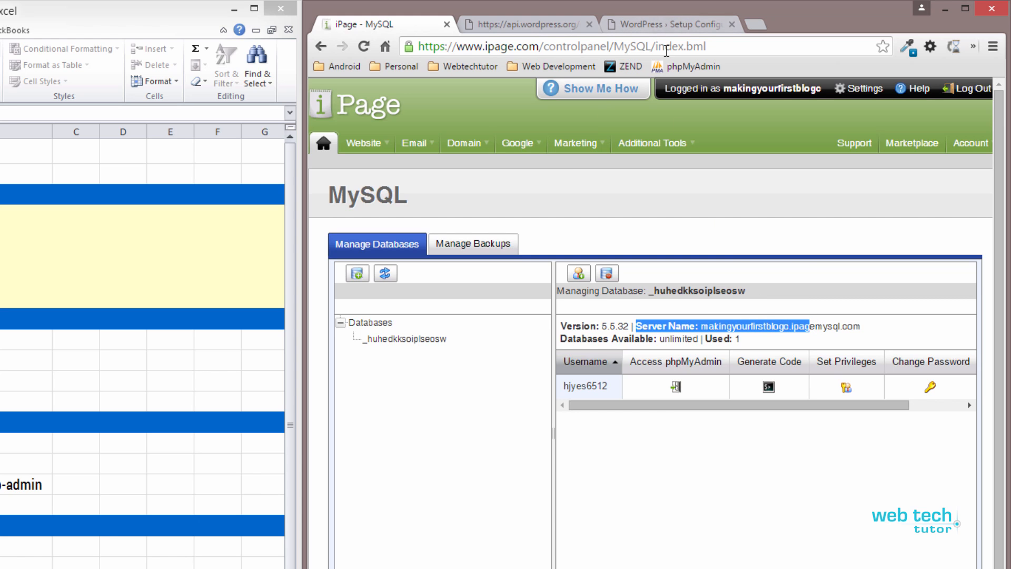
pyautogui.click(736, 327)
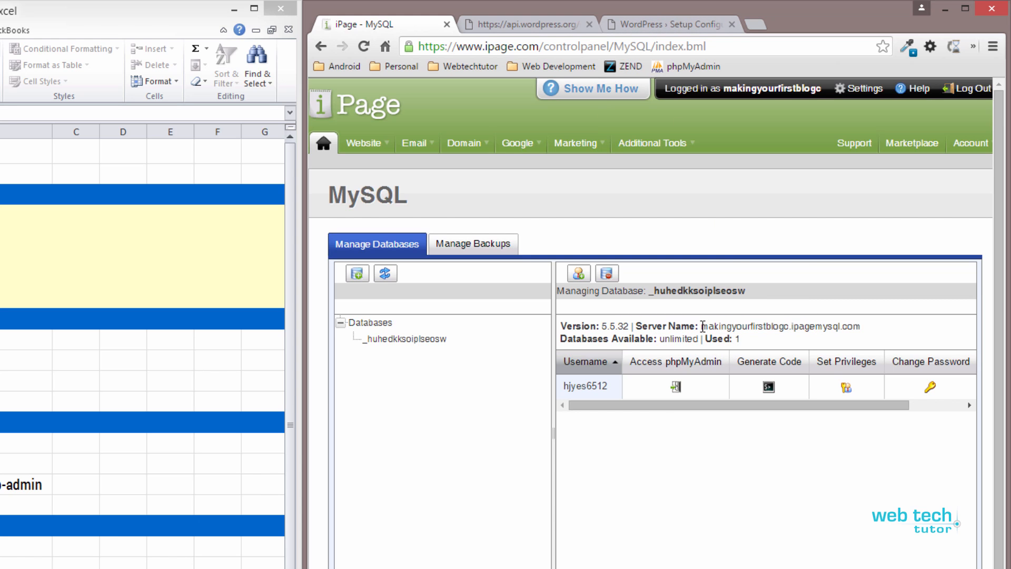
pyautogui.moveTo(701, 327); pyautogui.dragTo(864, 329)
pyautogui.hotkey('ctrl', 'c')
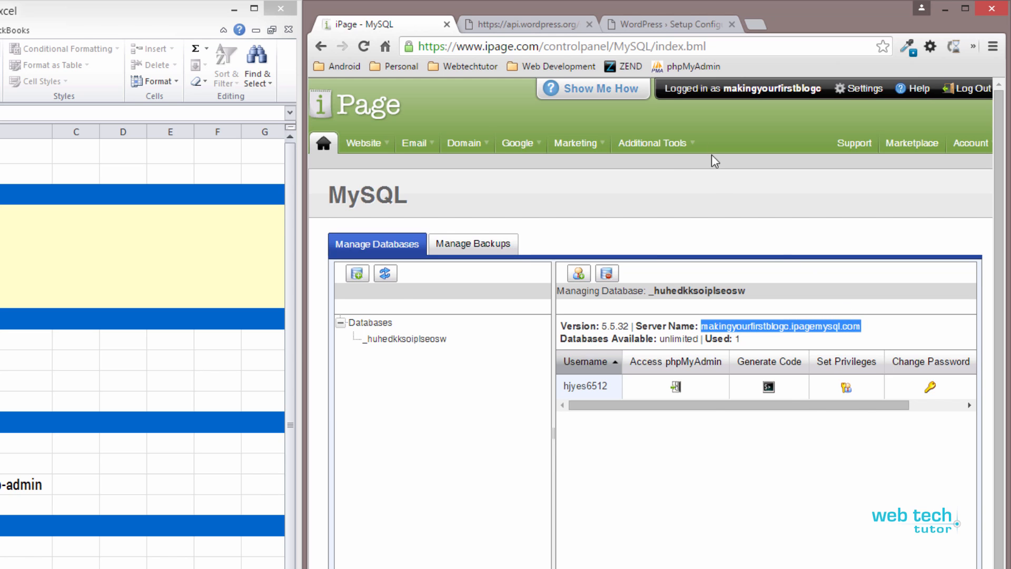
pyautogui.click(658, 31)
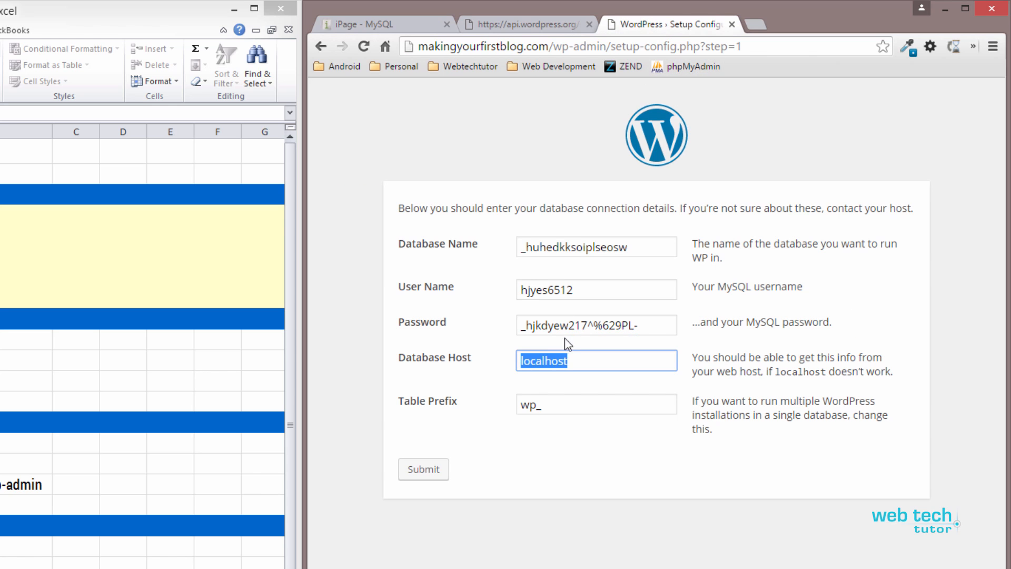
# - Paste the server name as Database Host and replace the wp_ table prefix with oki_
pyautogui.hotkey('ctrl', 'v')
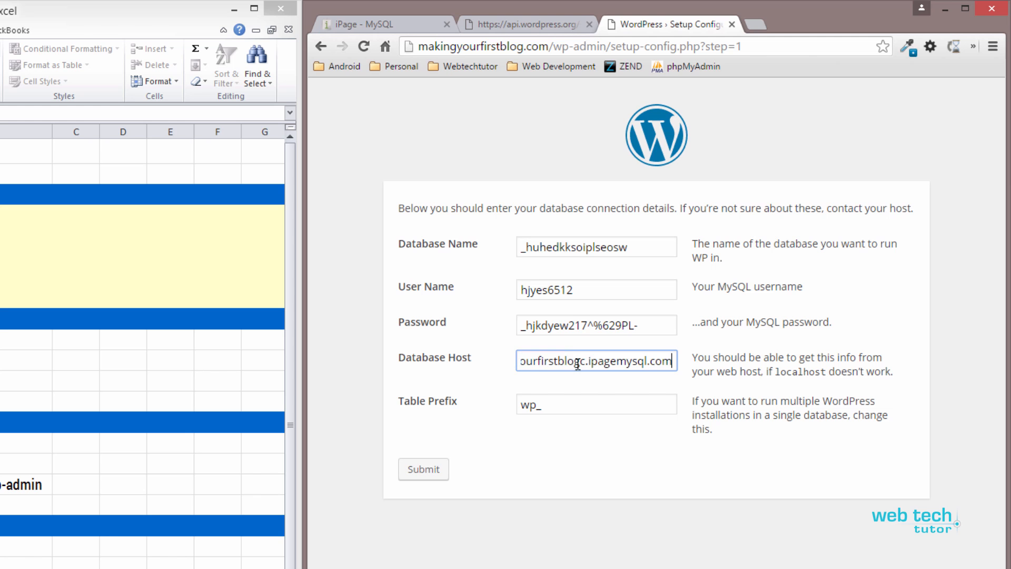
pyautogui.click(553, 406)
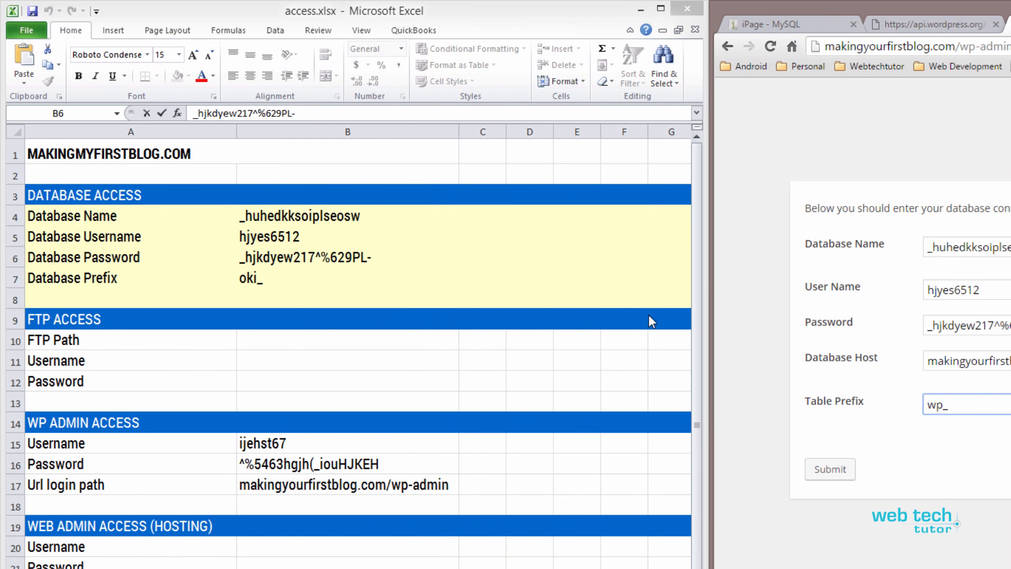
pyautogui.click(248, 285)
pyautogui.doubleClick(248, 284)
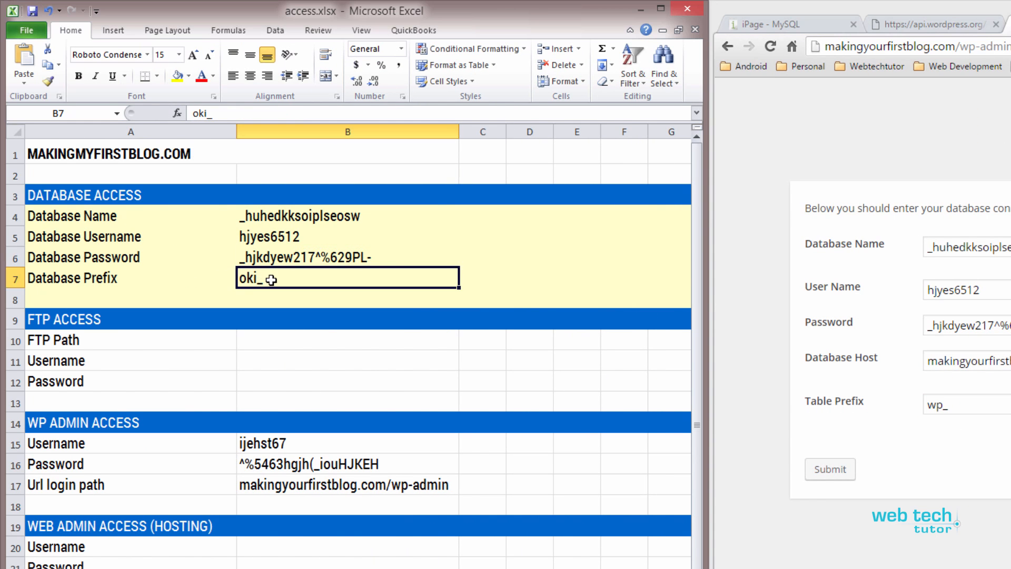
pyautogui.hotkey('shift', 'Home')
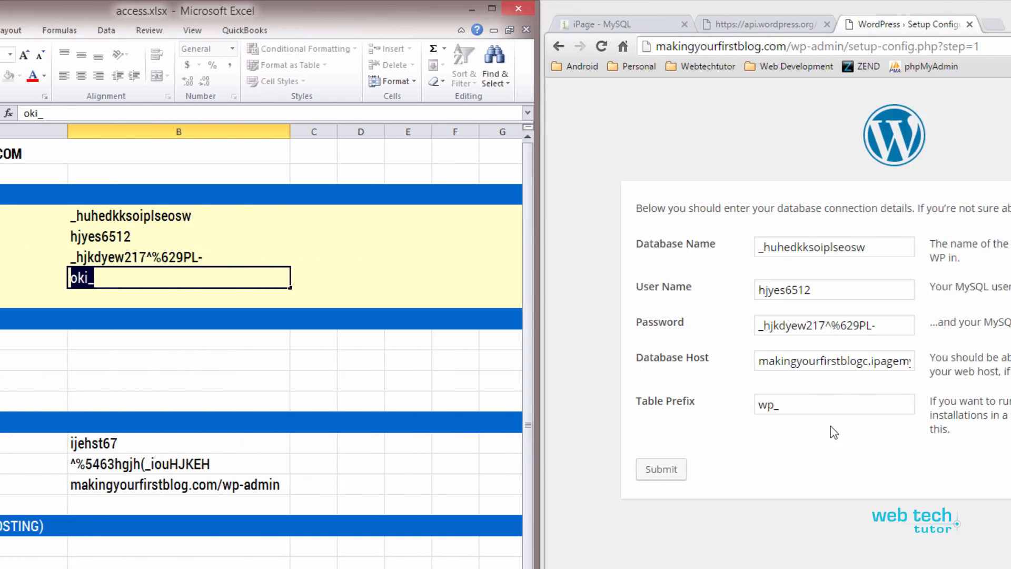
pyautogui.click(968, 404)
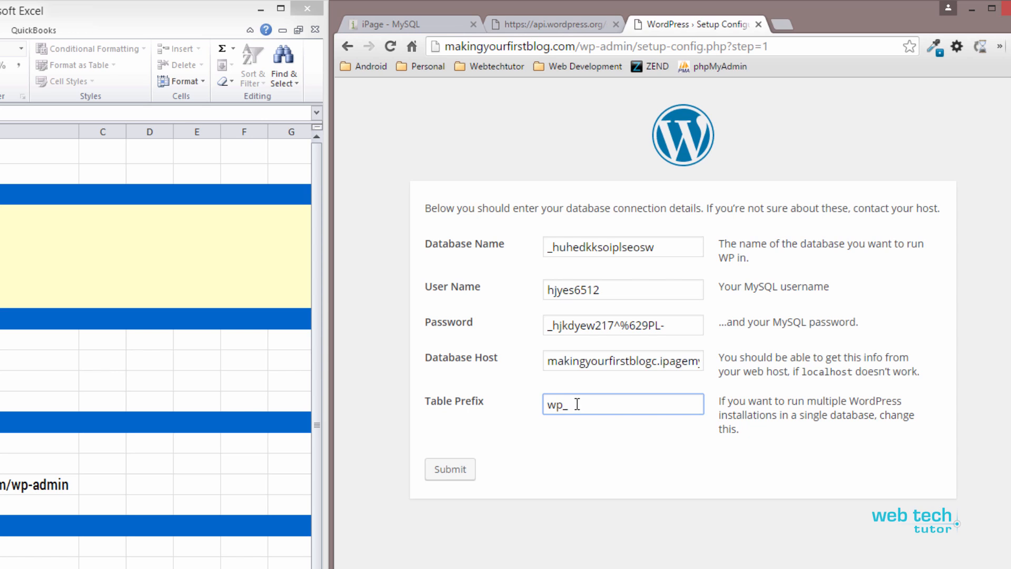
pyautogui.hotkey('ctrl', 'a')
pyautogui.press('BackSpace')
pyautogui.write('oki_')
# - Submit the connection details and copy the generated wp-config.php text
pyautogui.click(449, 476)
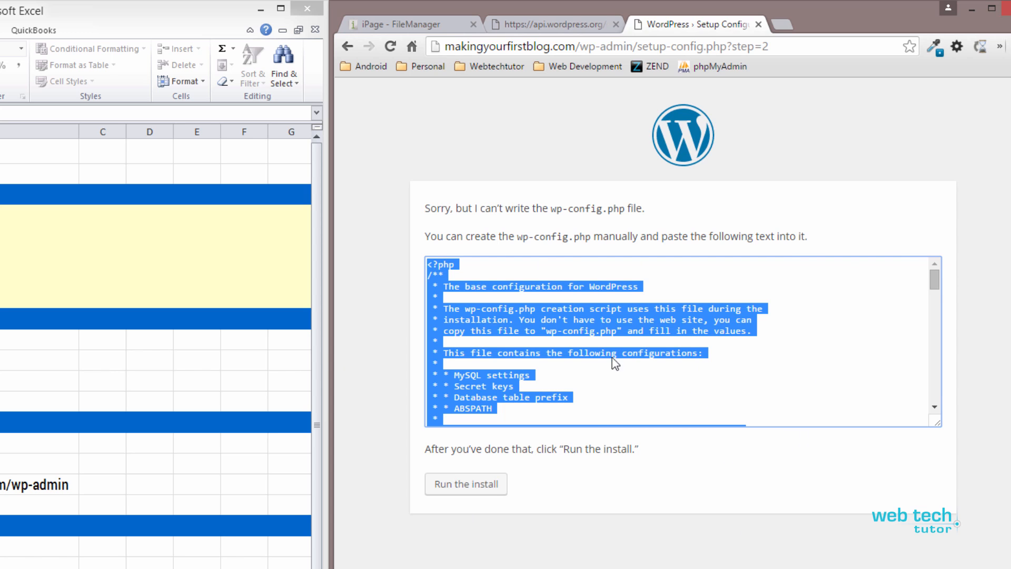
pyautogui.moveTo(938, 424); pyautogui.dragTo(942, 568)
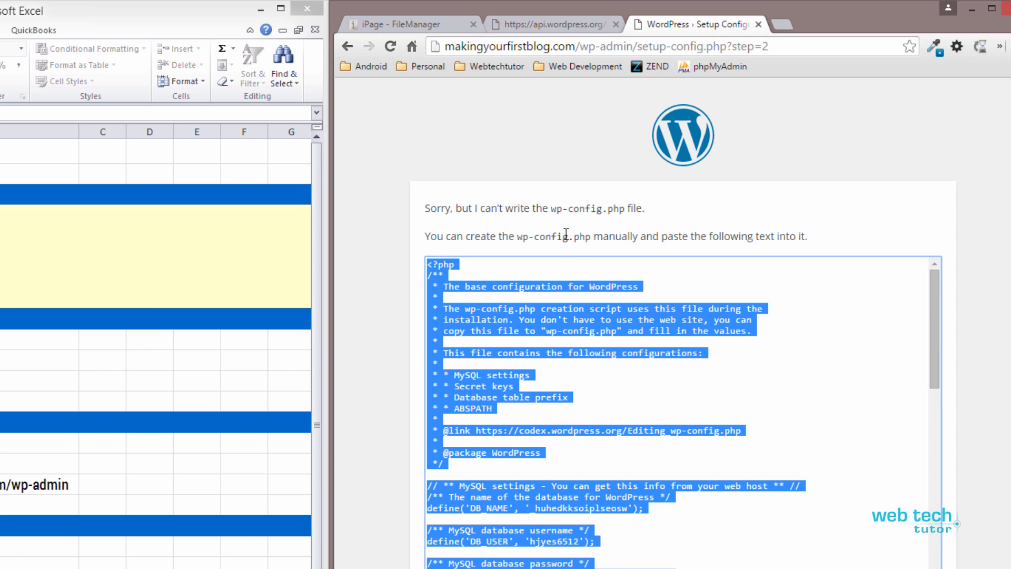
pyautogui.rightClick(528, 322)
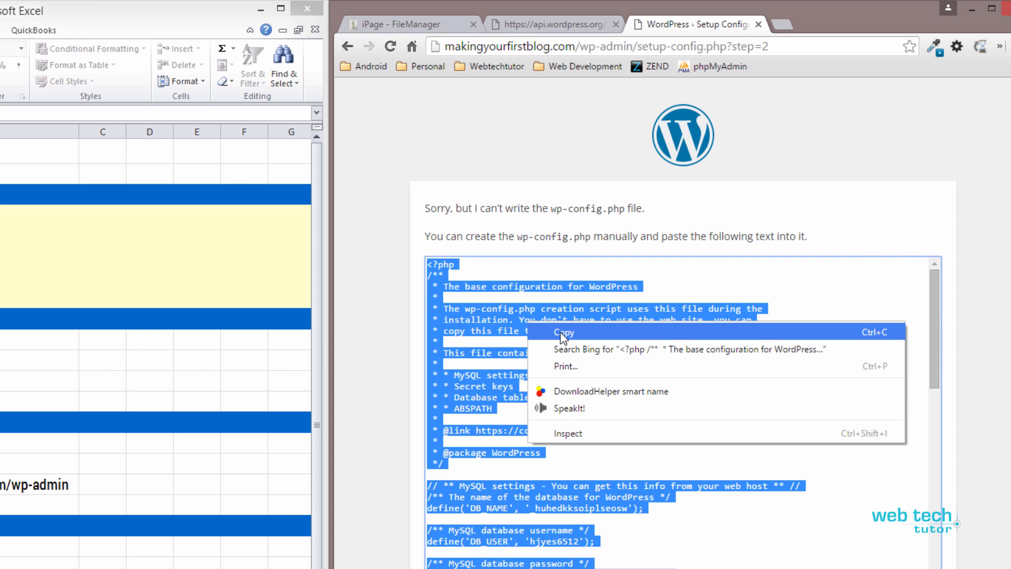
pyautogui.click(564, 333)
pyautogui.moveTo(935, 326)
pyautogui.mouseDown()
pyautogui.moveTo(935, 547)
pyautogui.moveTo(948, 314)
pyautogui.mouseUp()
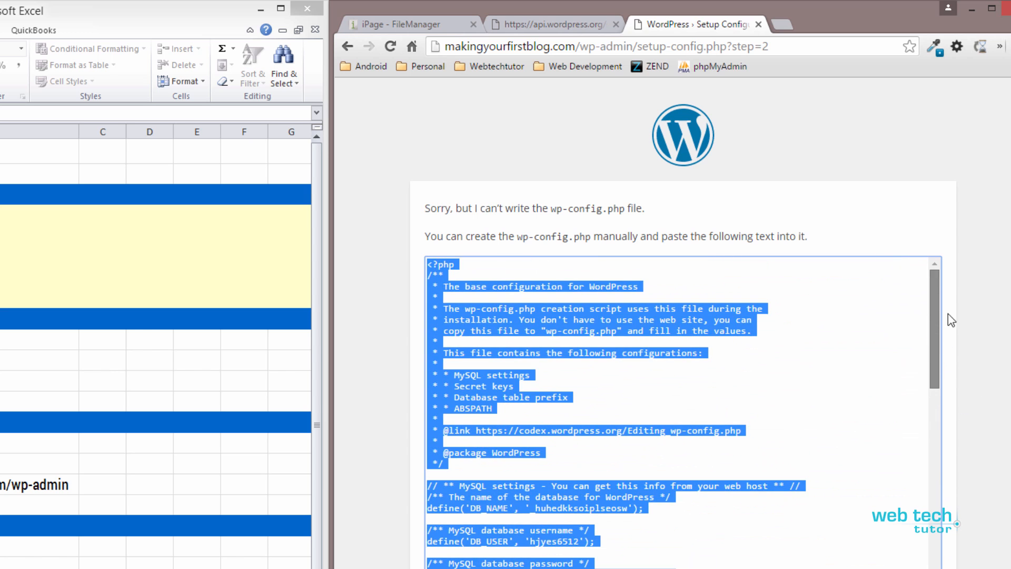
# - In FileManager, expand the root folder and start a new file there
pyautogui.click(442, 24)
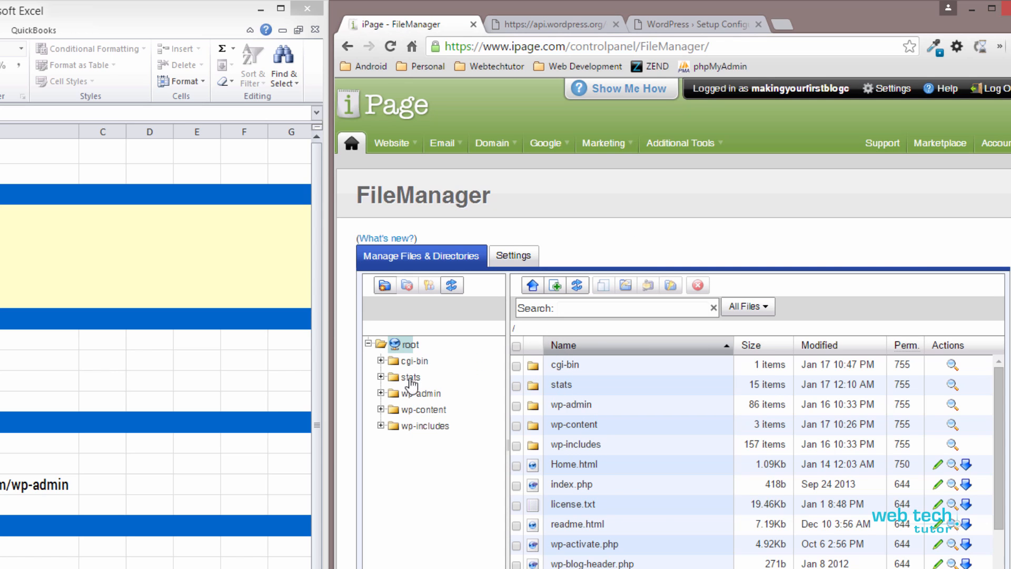
pyautogui.click(382, 346)
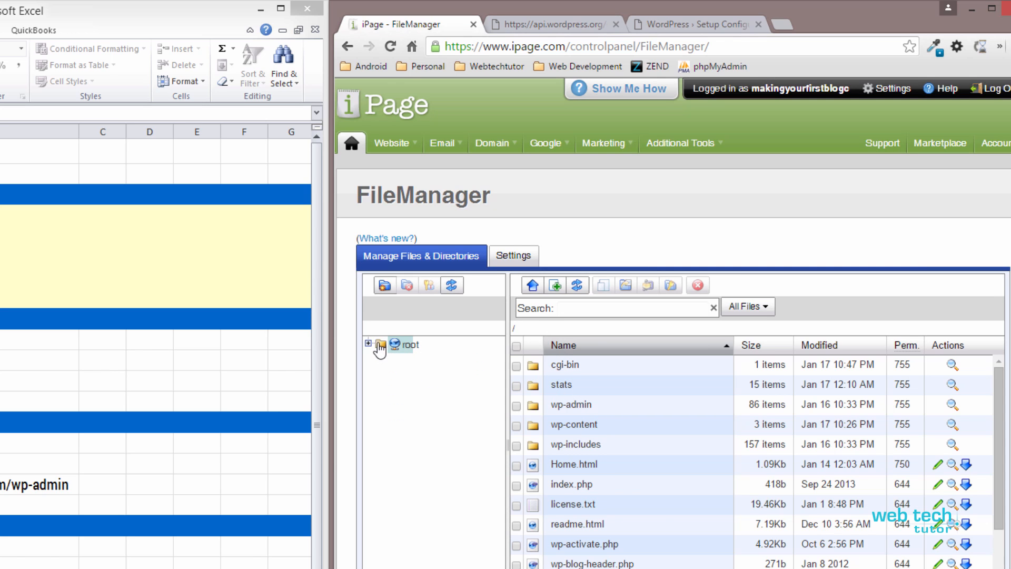
pyautogui.click(379, 346)
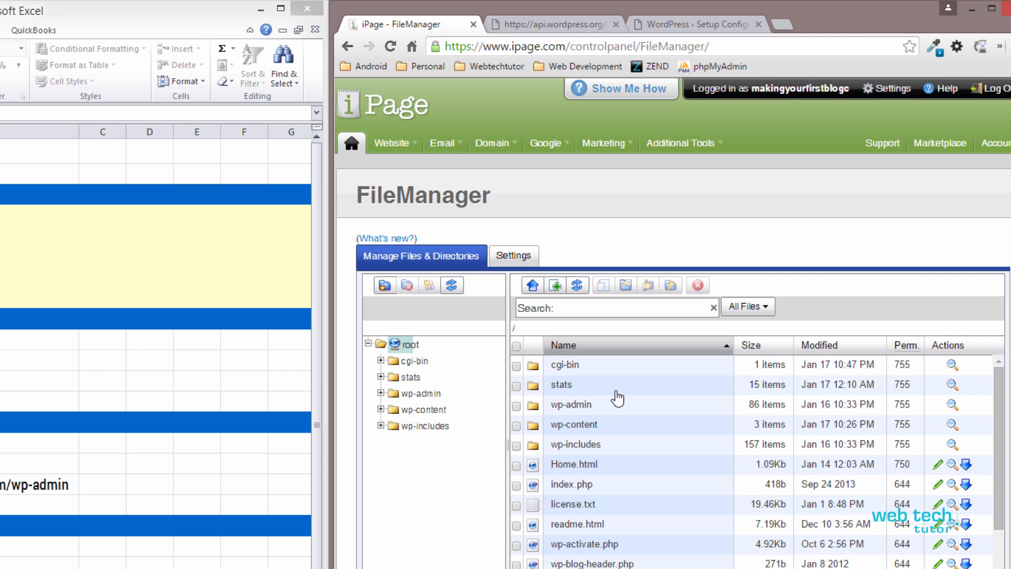
pyautogui.click(678, 24)
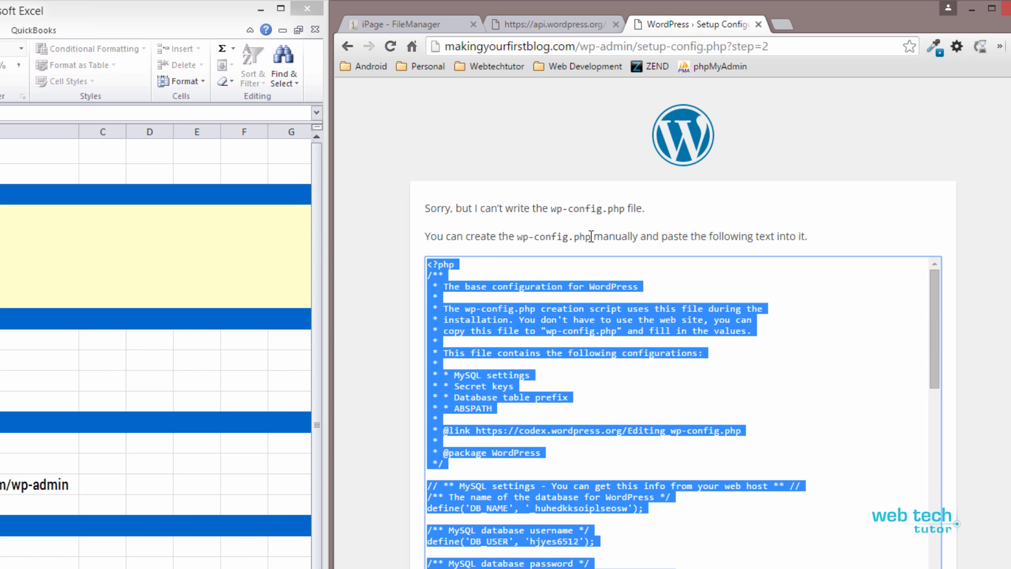
pyautogui.click(445, 27)
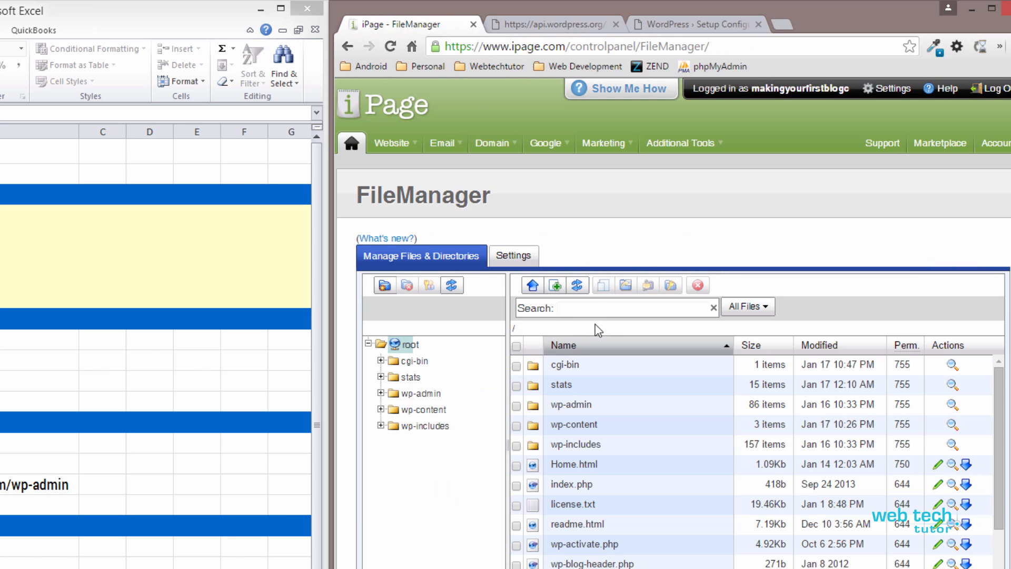
pyautogui.click(557, 289)
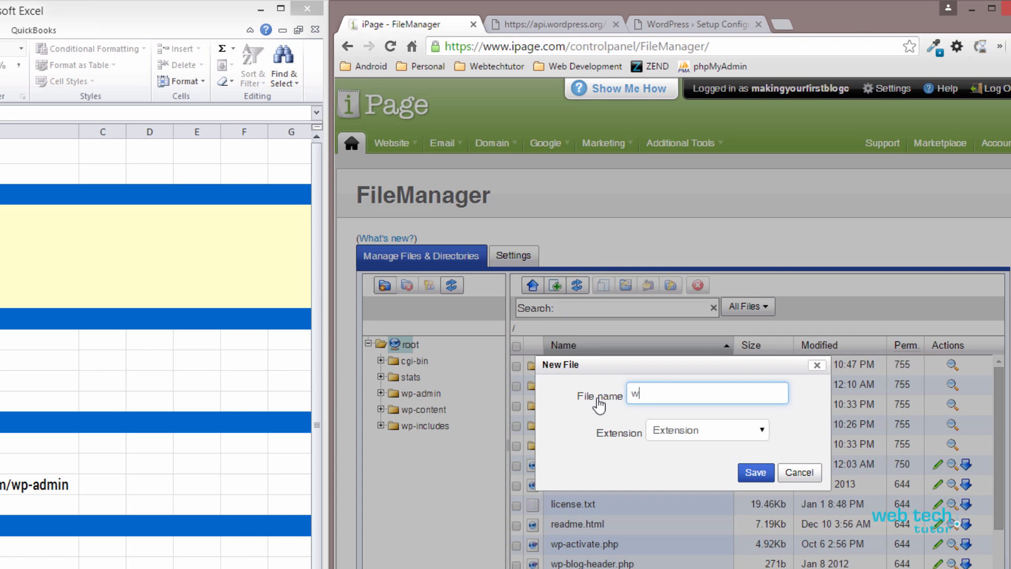
# - Save a new file named wp-config with the php extension in the site root
pyautogui.write('wp-config.php')
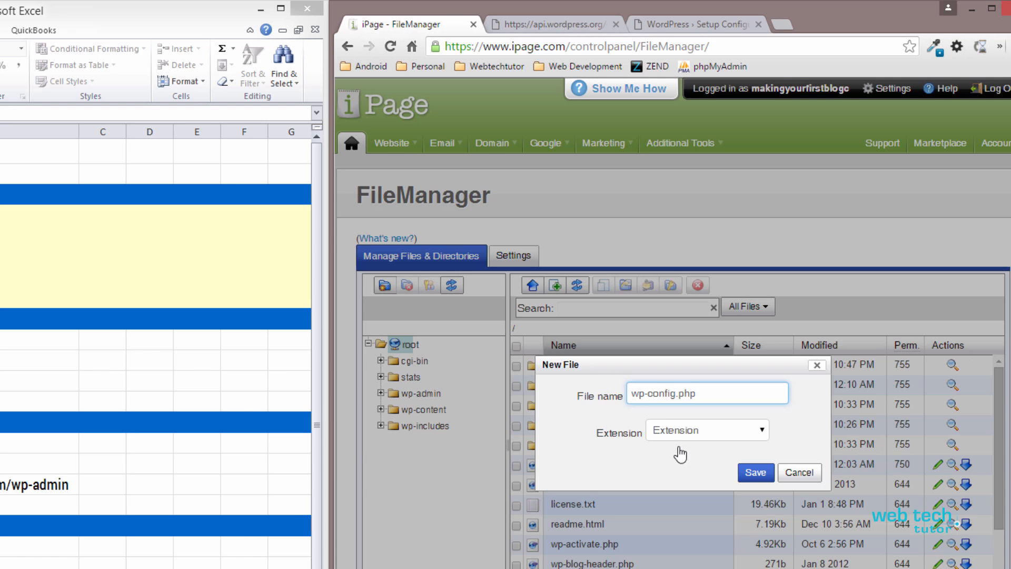
pyautogui.click(752, 480)
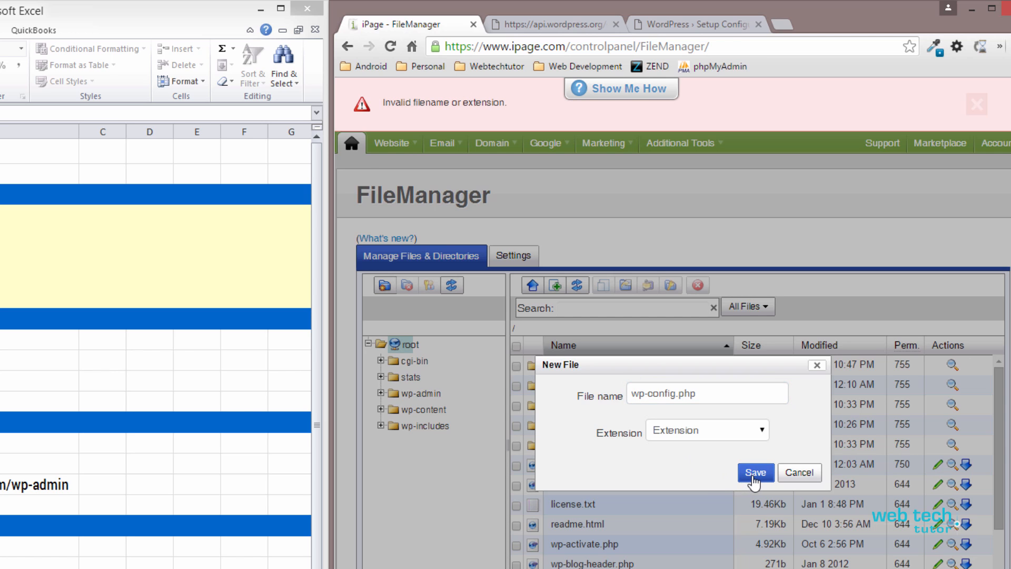
pyautogui.click(710, 393)
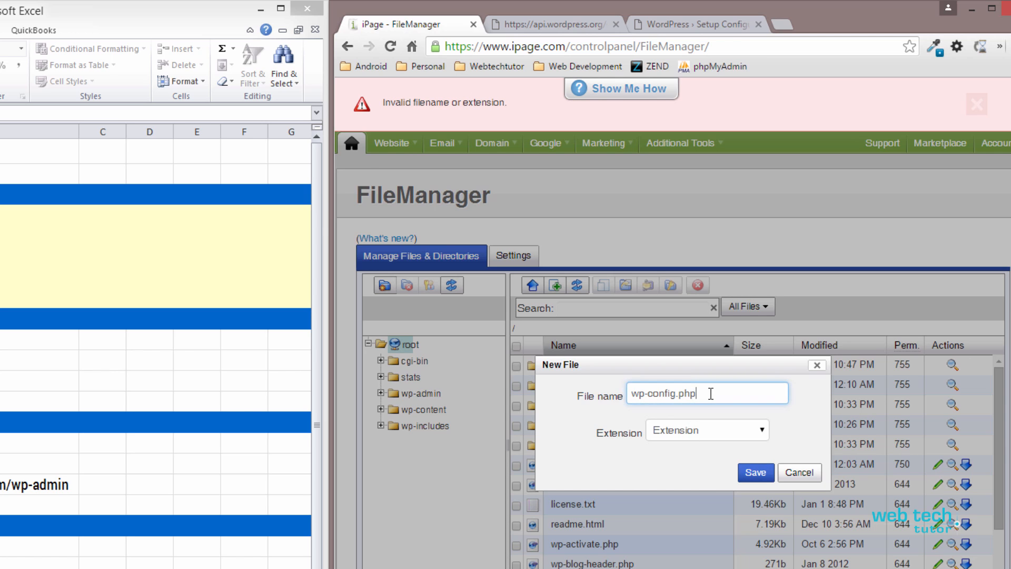
pyautogui.press('BackSpace')
pyautogui.press('BackSpace')
pyautogui.press('BackSpace')
pyautogui.press('BackSpace')
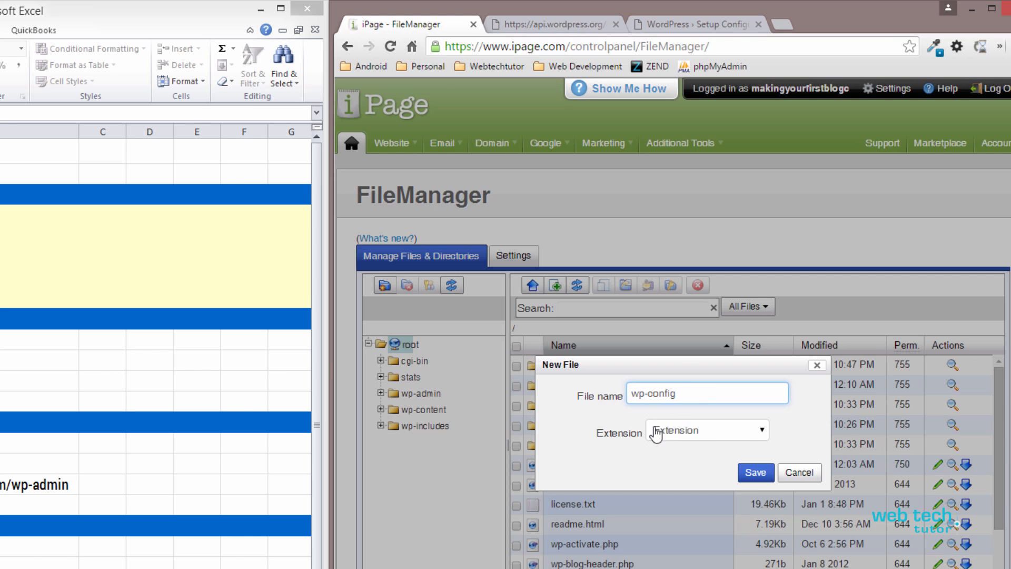
pyautogui.click(757, 436)
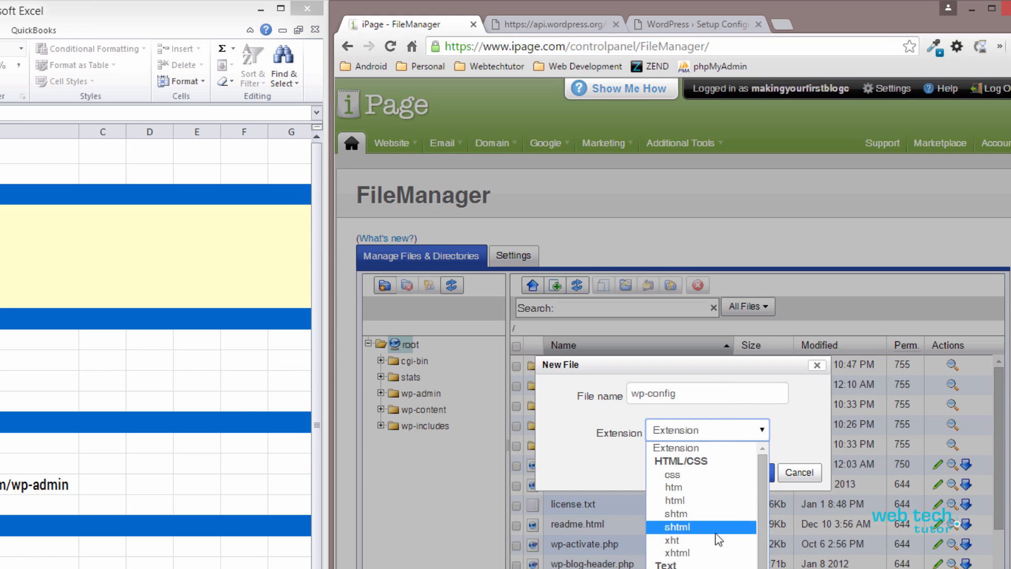
pyautogui.scroll(-4, 701, 503)
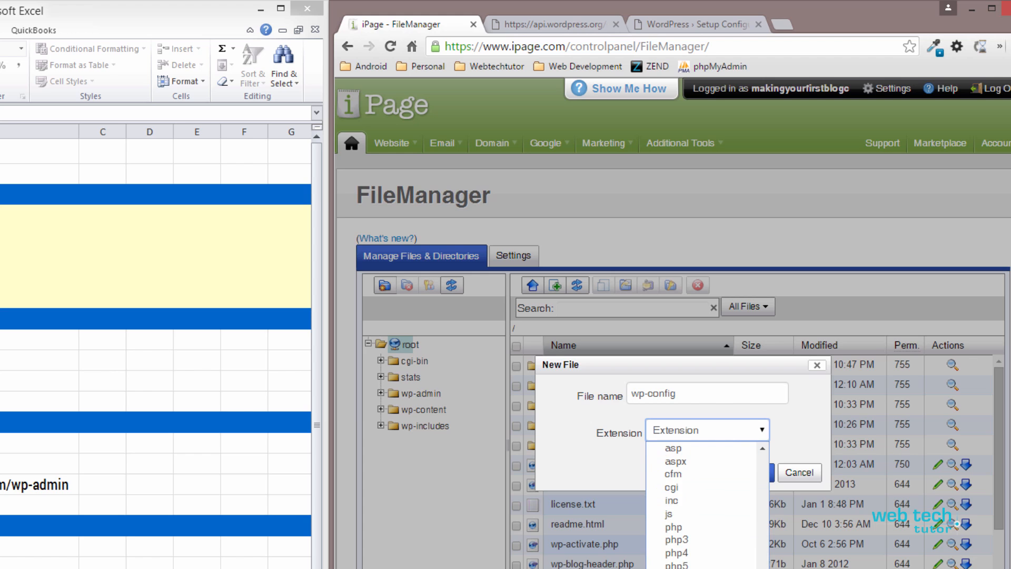
pyautogui.scroll(2, 701, 564)
pyautogui.scroll(-3, 700, 527)
pyautogui.click(684, 527)
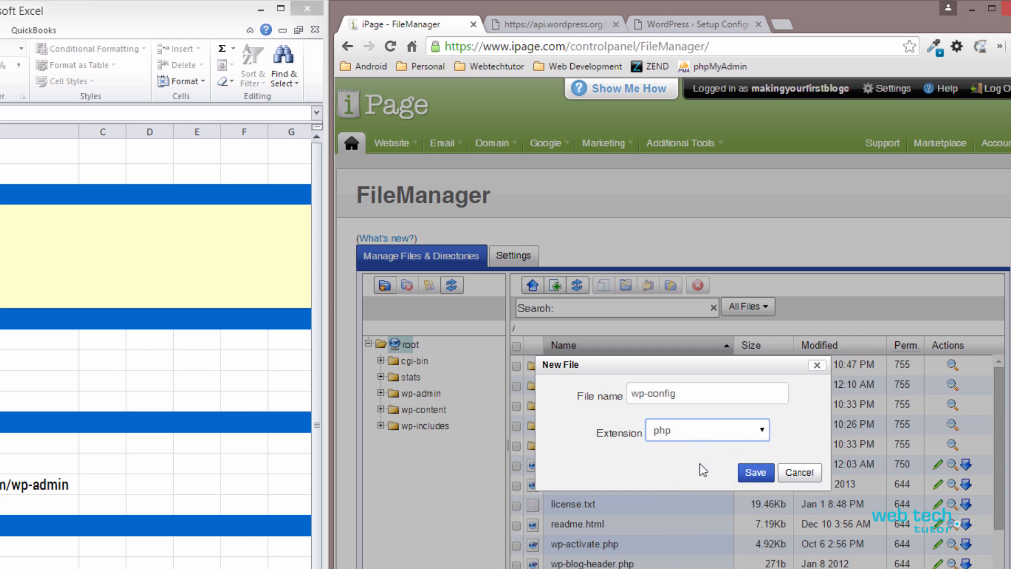
pyautogui.click(747, 474)
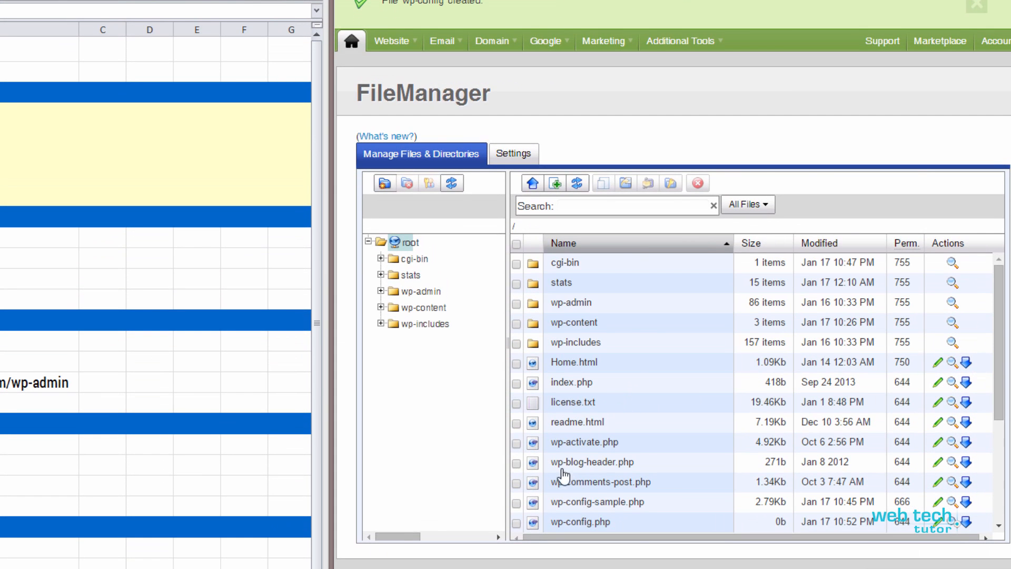
# - Select the 0b wp-config.php row in the root file listing
pyautogui.click(594, 523)
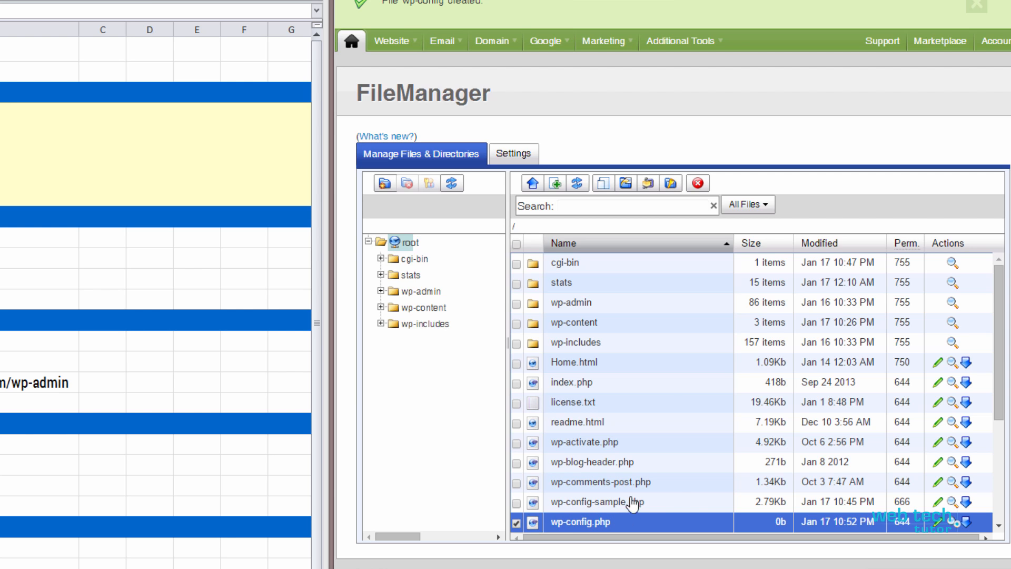
pyautogui.rightClick(535, 522)
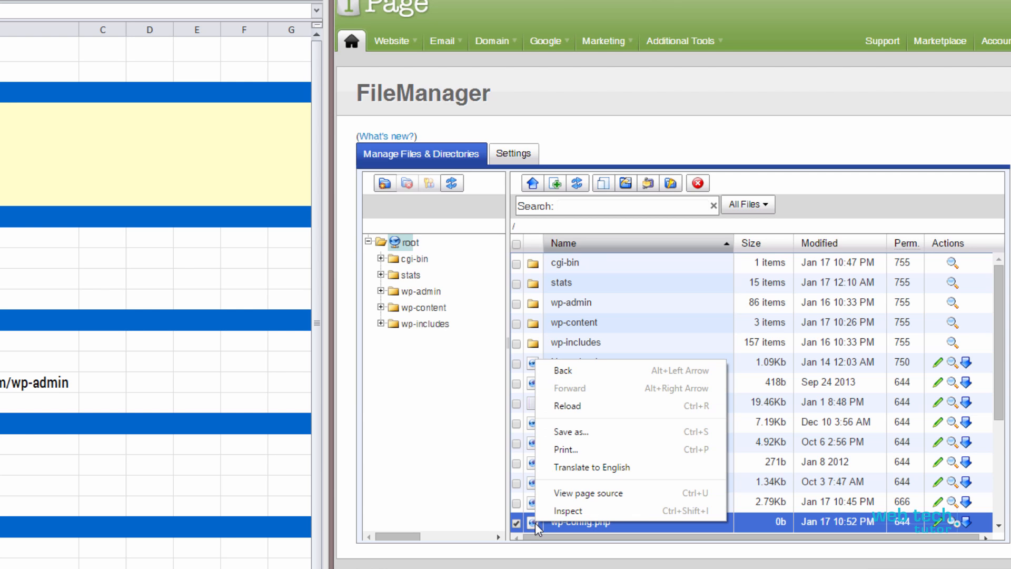
pyautogui.press('Escape')
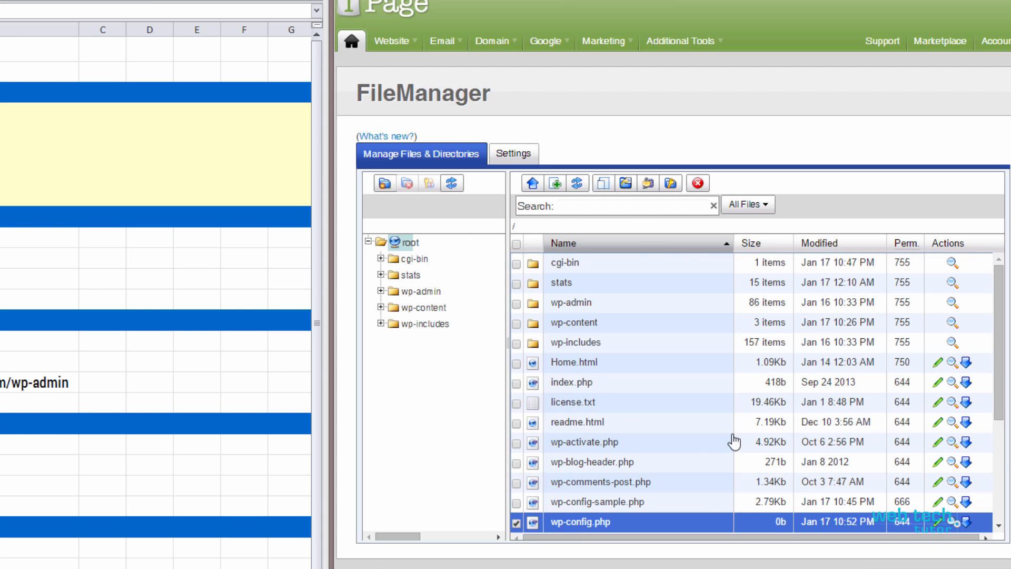
# - Paste the copied config as plain text into the wp-config.php editor
pyautogui.click(937, 523)
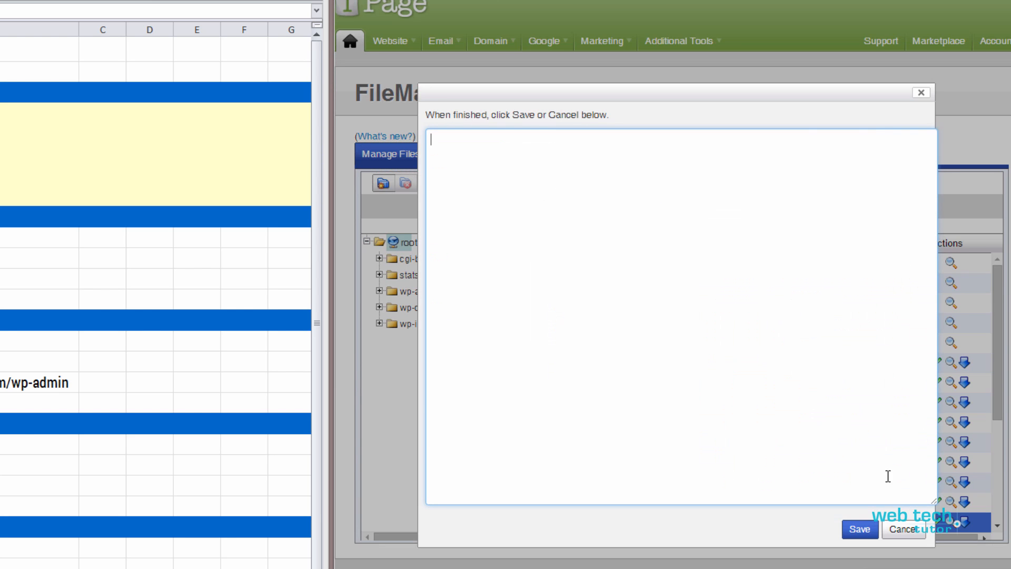
pyautogui.rightClick(494, 162)
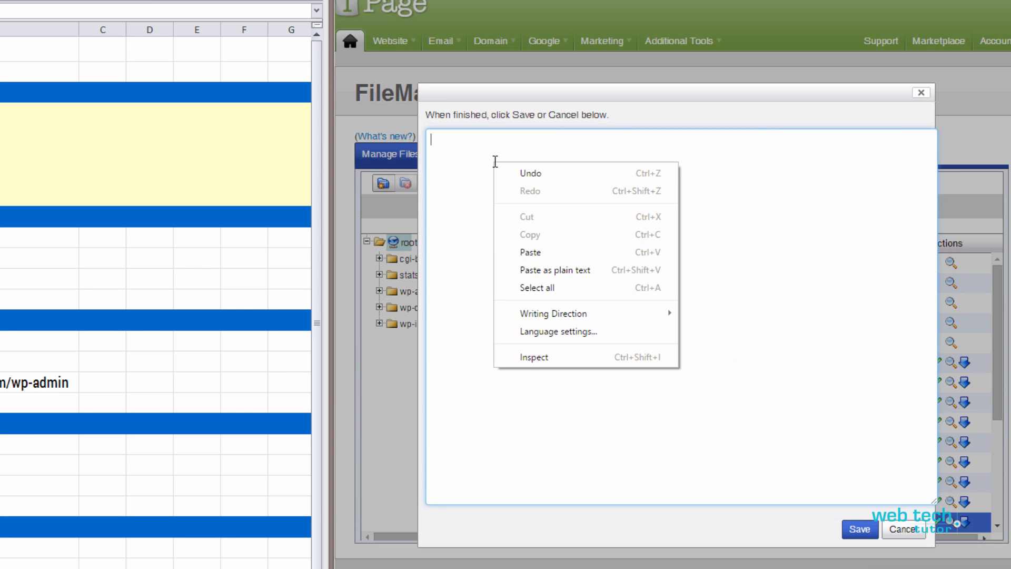
pyautogui.click(565, 270)
# - Select the eight AUTH_KEY through NONCE_SALT definition lines
pyautogui.click(636, 346)
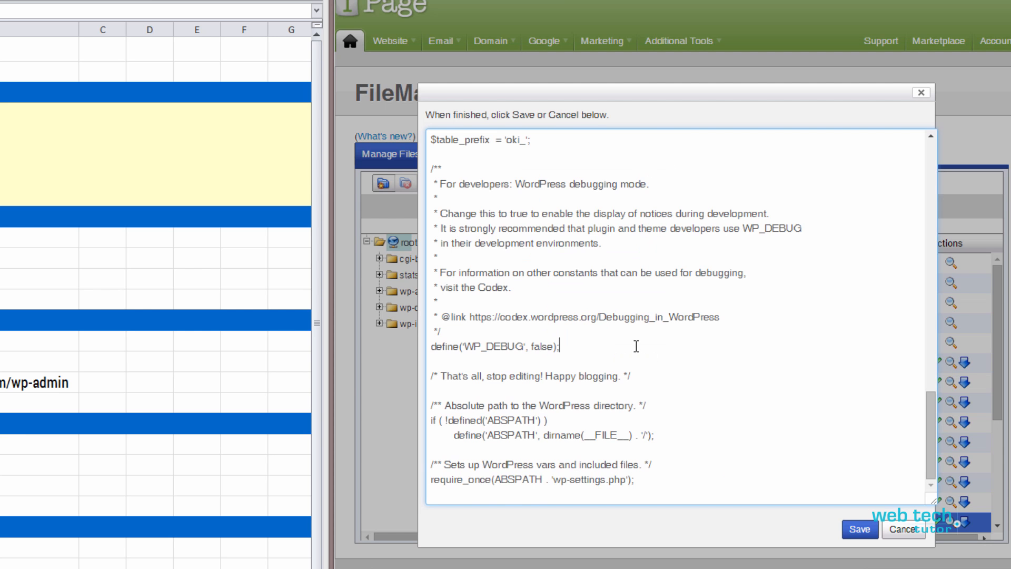
pyautogui.scroll(10, 670, 377)
pyautogui.scroll(-3, 615, 311)
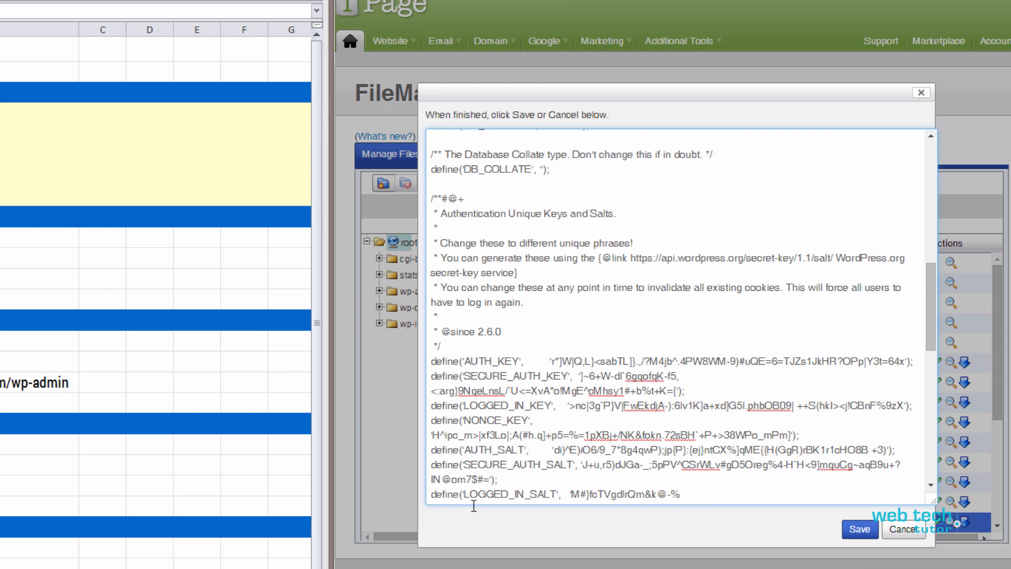
pyautogui.scroll(-3, 431, 258)
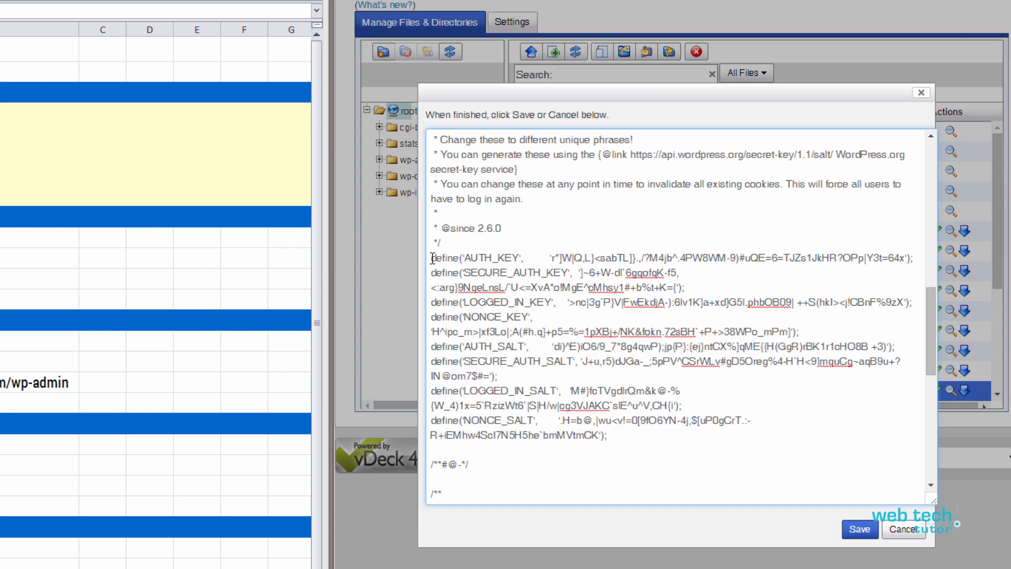
pyautogui.moveTo(431, 258); pyautogui.dragTo(614, 439)
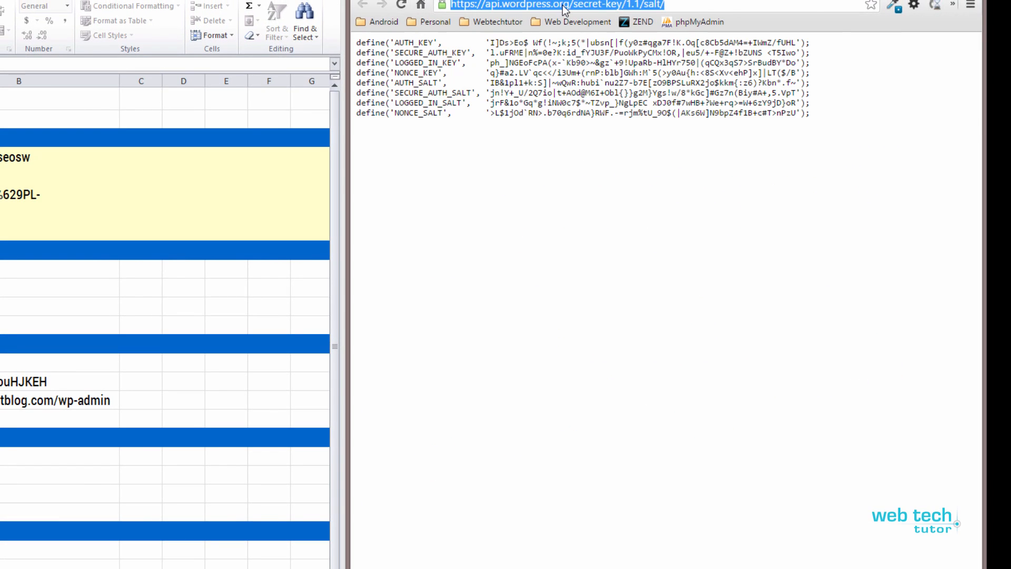
# - Regenerate the WordPress salt page, copy the eight new key and salt define lines, and return to the editor
pyautogui.click(673, 4)
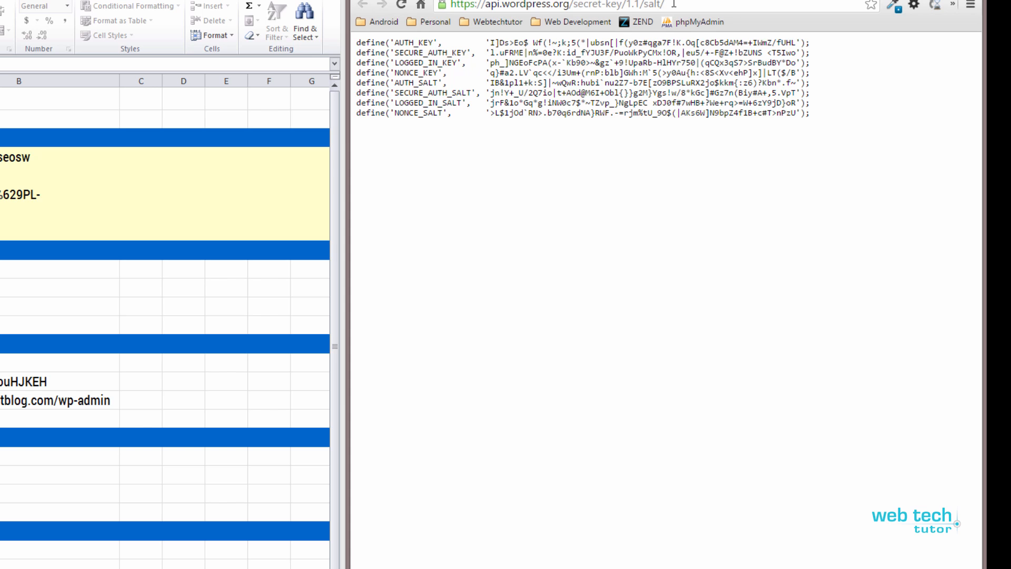
pyautogui.press('Return')
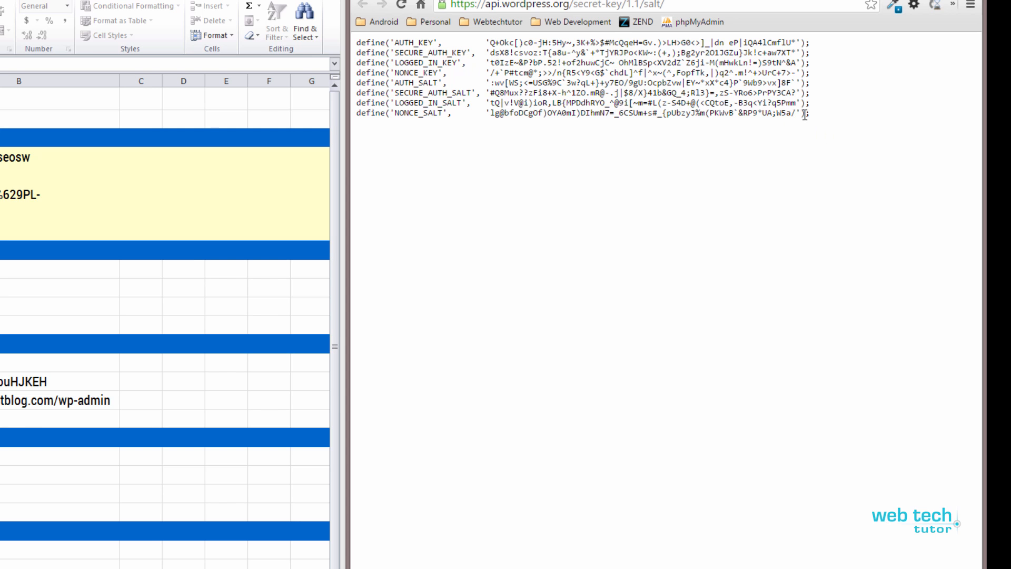
pyautogui.moveTo(813, 113); pyautogui.dragTo(356, 39)
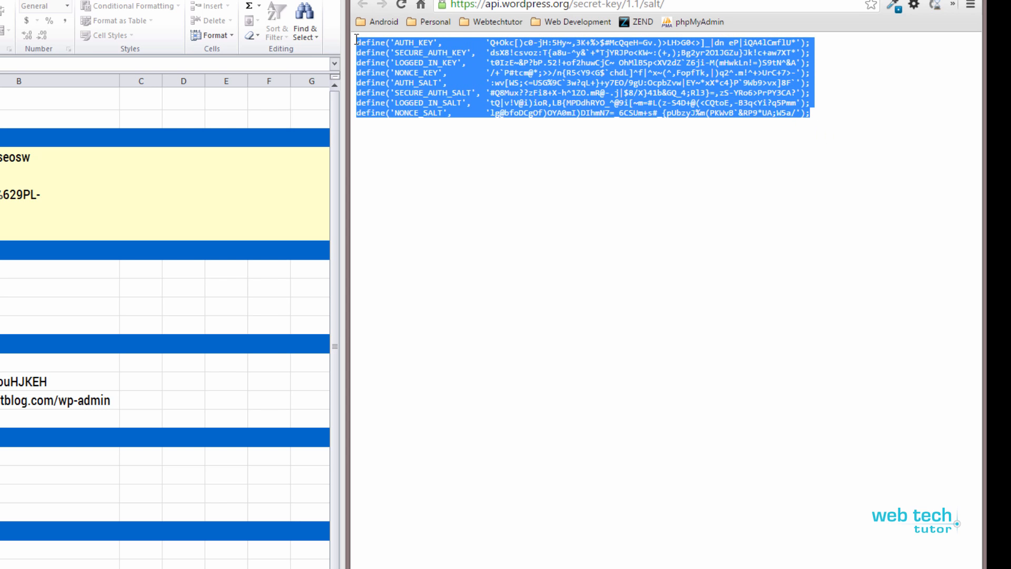
pyautogui.rightClick(400, 59)
pyautogui.click(431, 69)
pyautogui.click(431, 0)
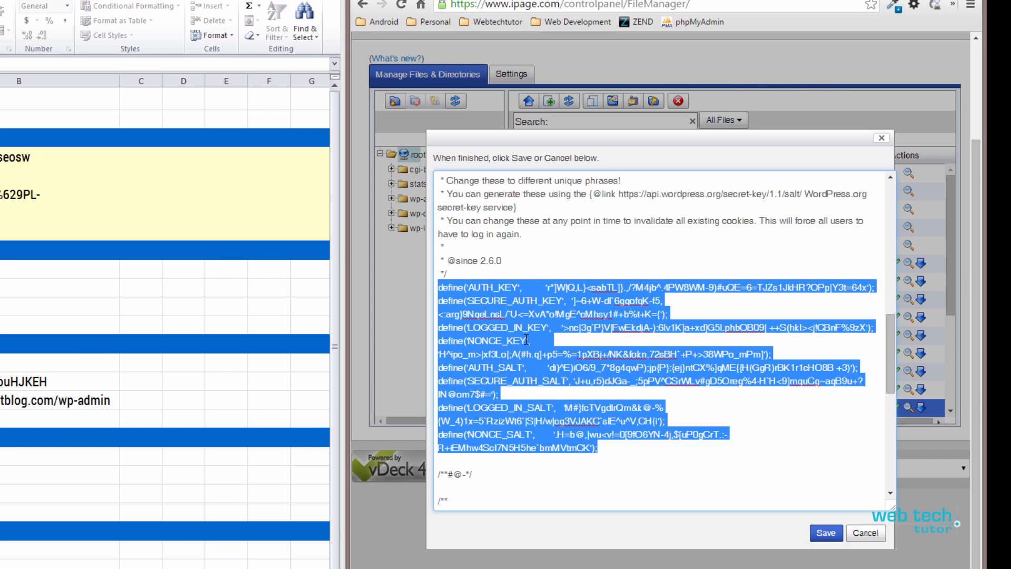
# - Enlarge the wp-config.php editing area so the key and salt lines no longer wrap
pyautogui.click(449, 293)
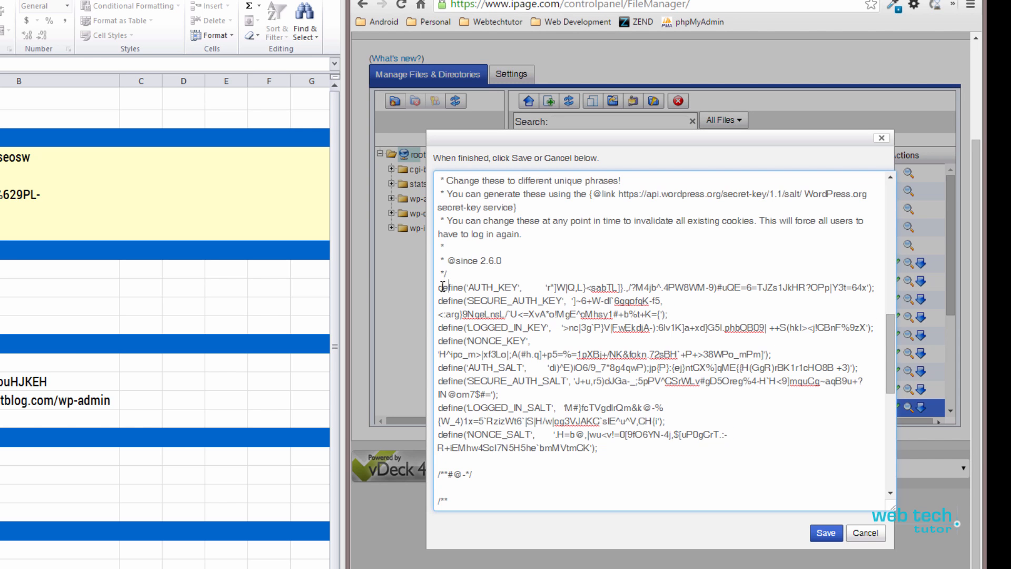
pyautogui.moveTo(438, 287); pyautogui.dragTo(608, 449)
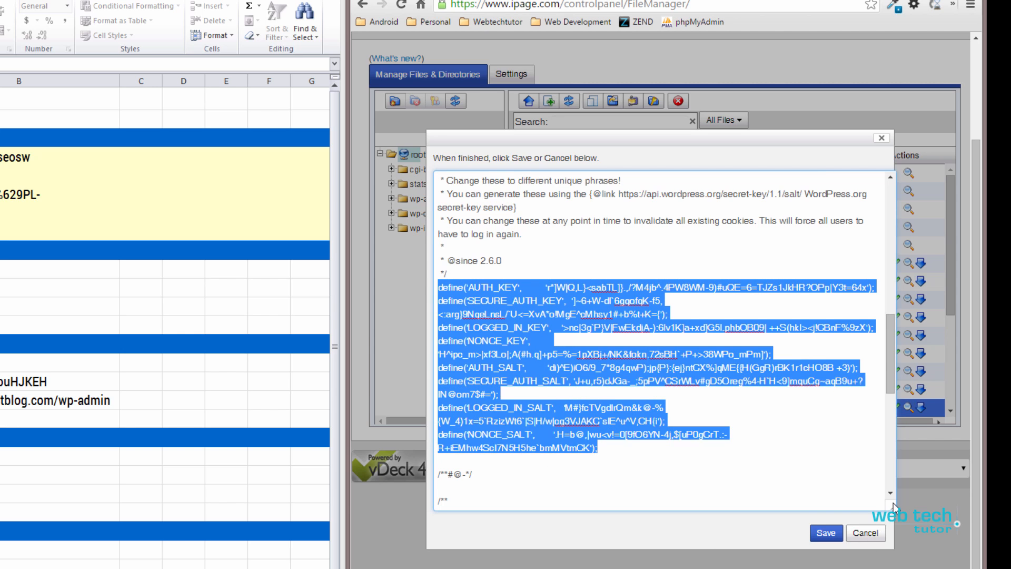
pyautogui.moveTo(893, 507); pyautogui.dragTo(964, 517)
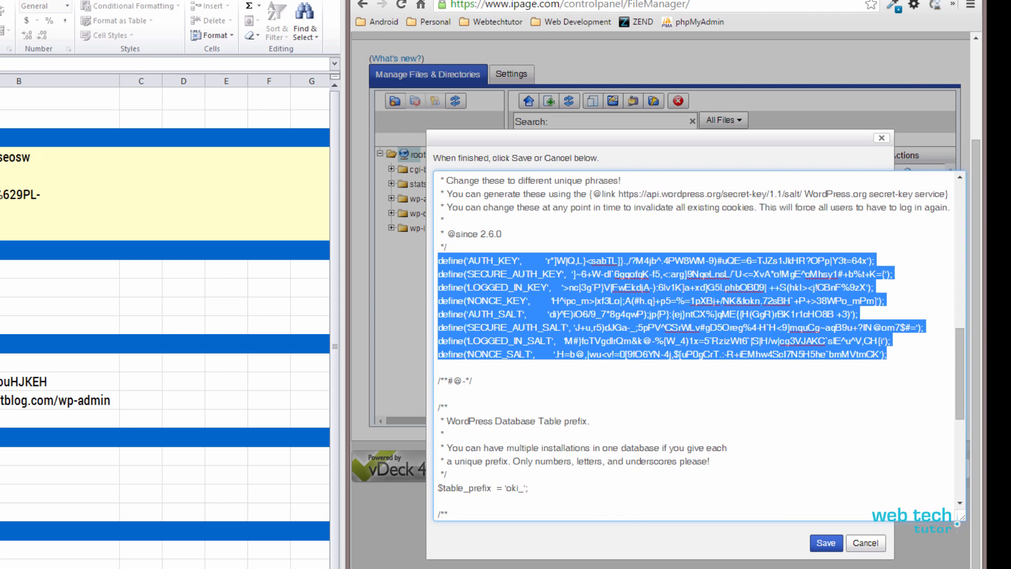
pyautogui.click(421, 0)
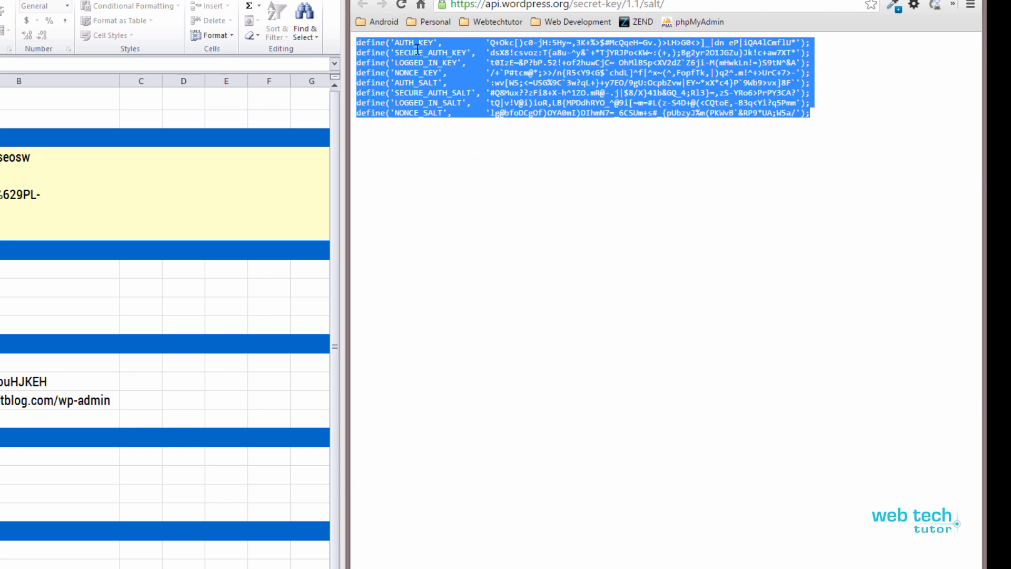
pyautogui.click(402, 1)
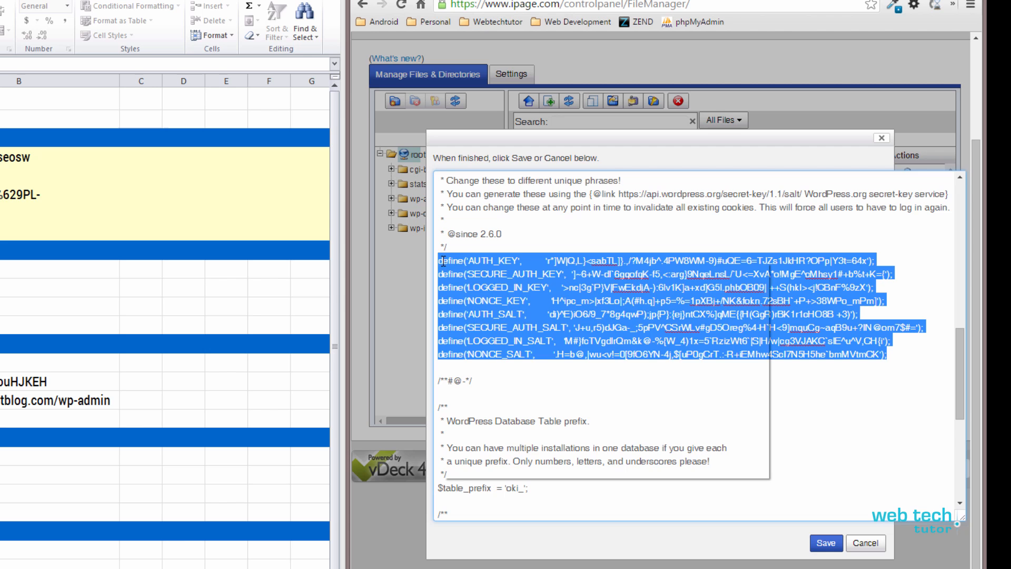
pyautogui.rightClick(442, 263)
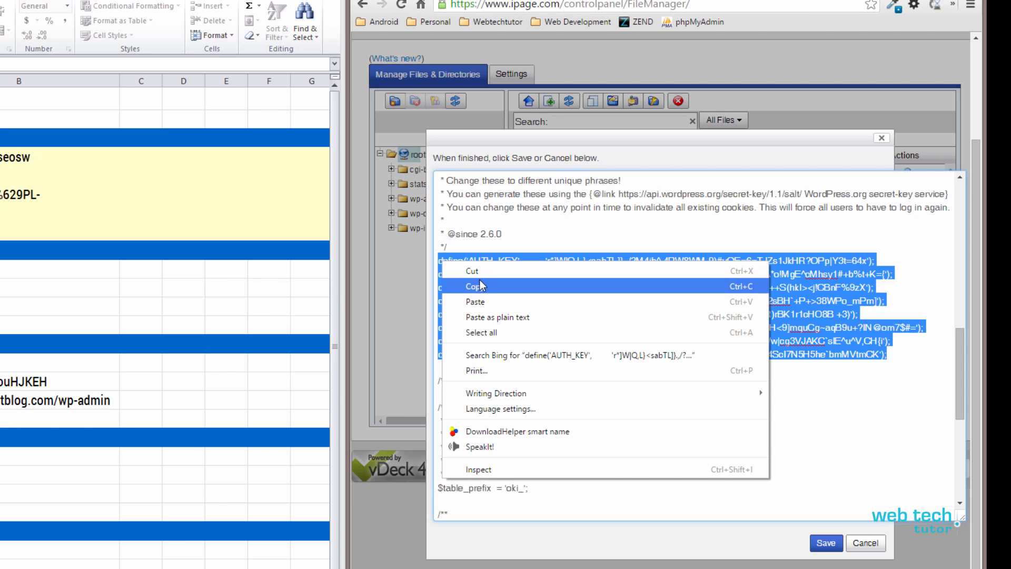
pyautogui.click(486, 245)
# - Replace the eight old key and salt lines with the new ones pasted as plain text
pyautogui.click(440, 262)
pyautogui.moveTo(441, 263); pyautogui.dragTo(445, 363)
pyautogui.press('Delete')
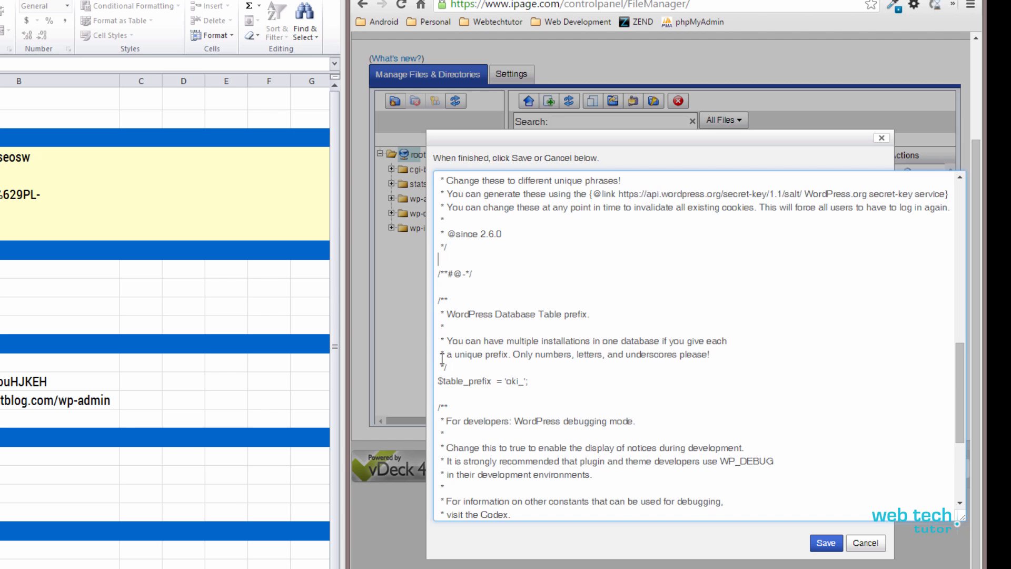
pyautogui.rightClick(444, 258)
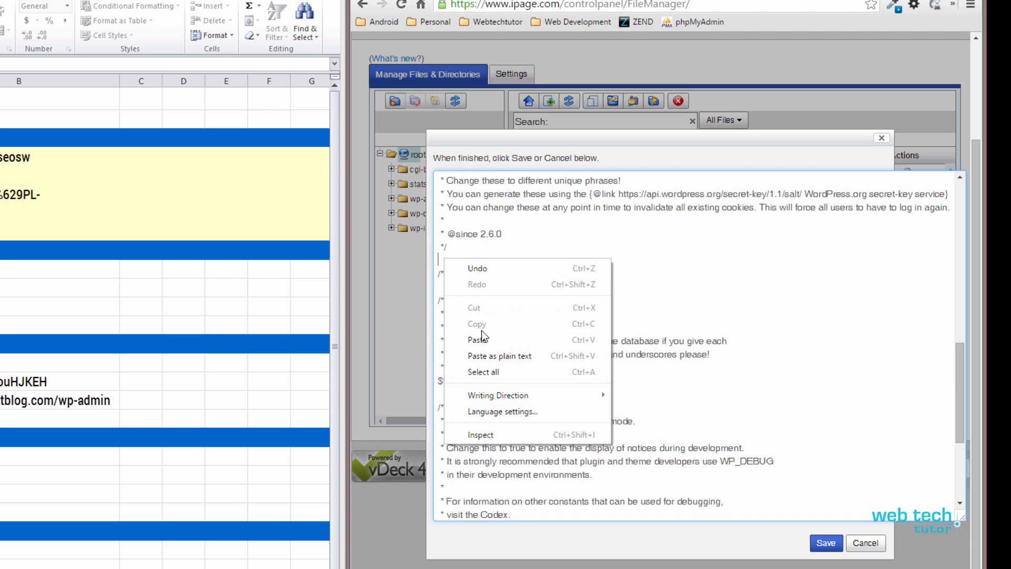
pyautogui.click(484, 352)
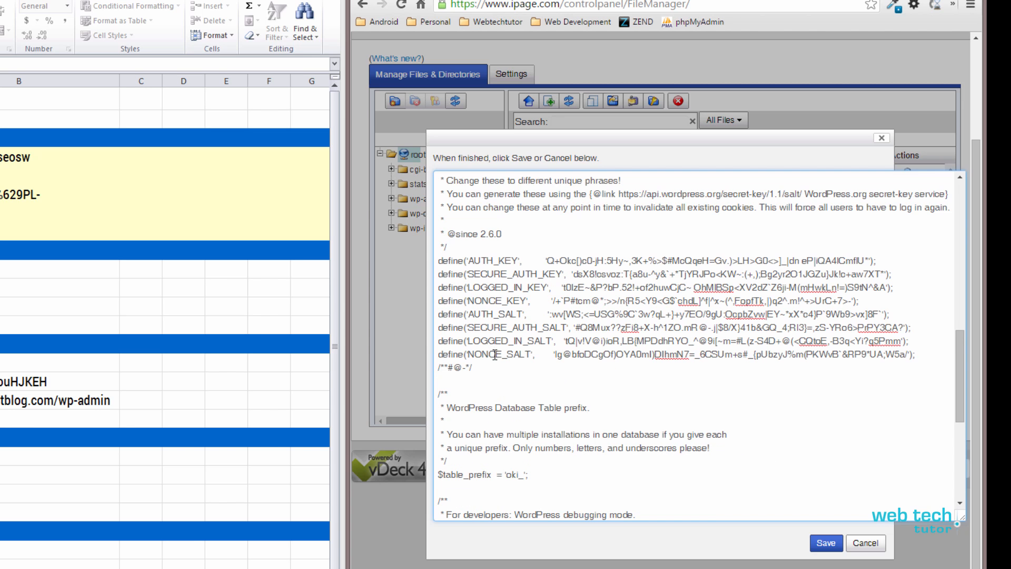
pyautogui.press('Return')
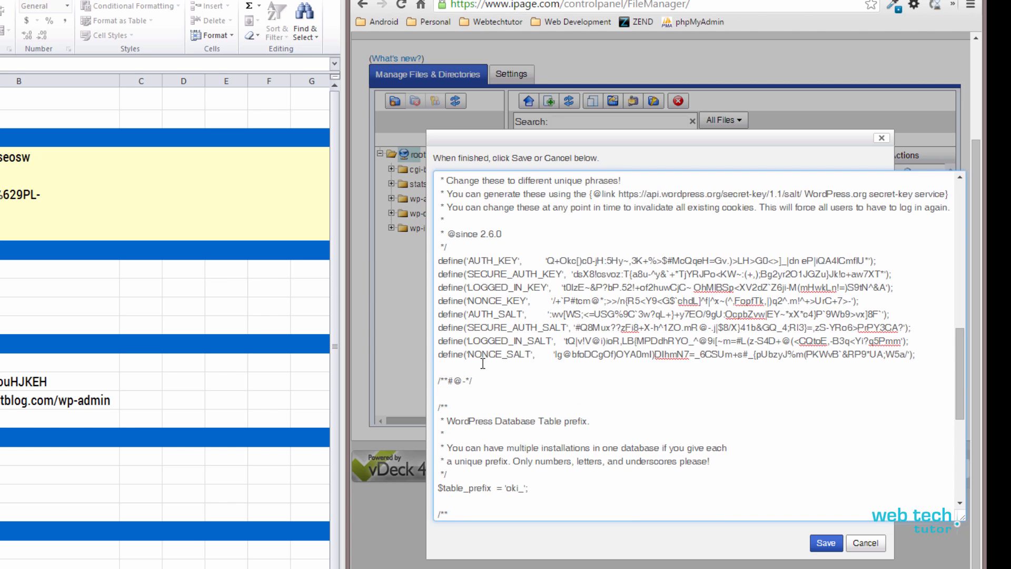
# - Verify the DB_NAME, DB_PASSWORD and DB_HOST makingyourfirstblogc.ipagemysql.com values against the setup page
pyautogui.scroll(-5, 772, 393)
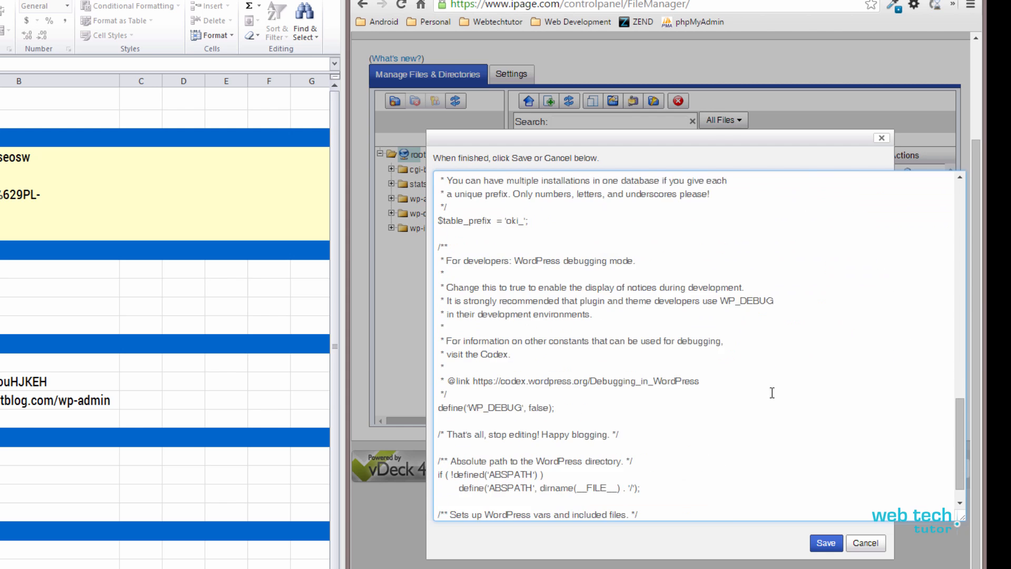
pyautogui.scroll(-1, 772, 393)
pyautogui.scroll(20, 730, 426)
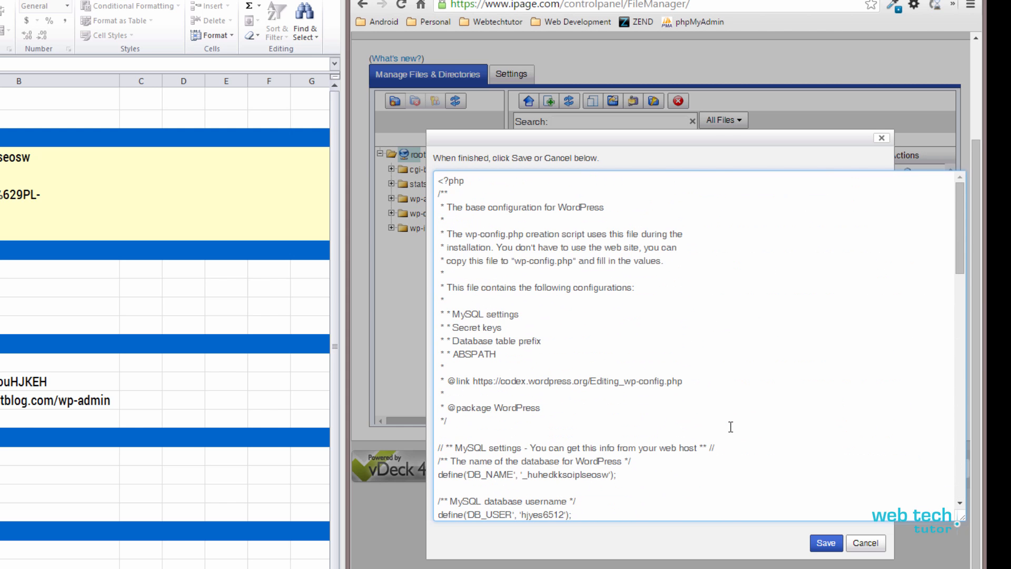
pyautogui.scroll(-5, 730, 426)
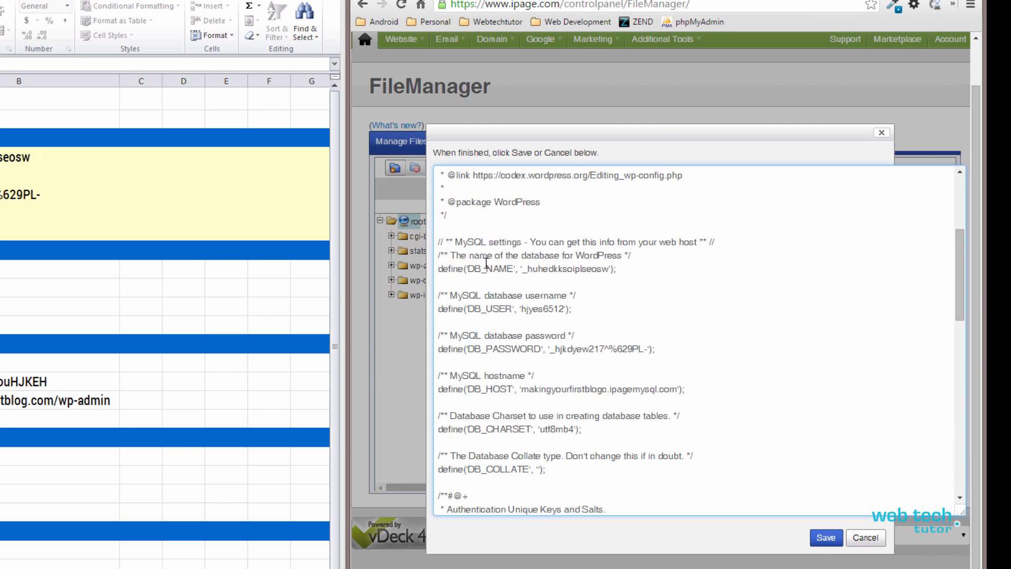
pyautogui.moveTo(524, 271); pyautogui.dragTo(603, 269)
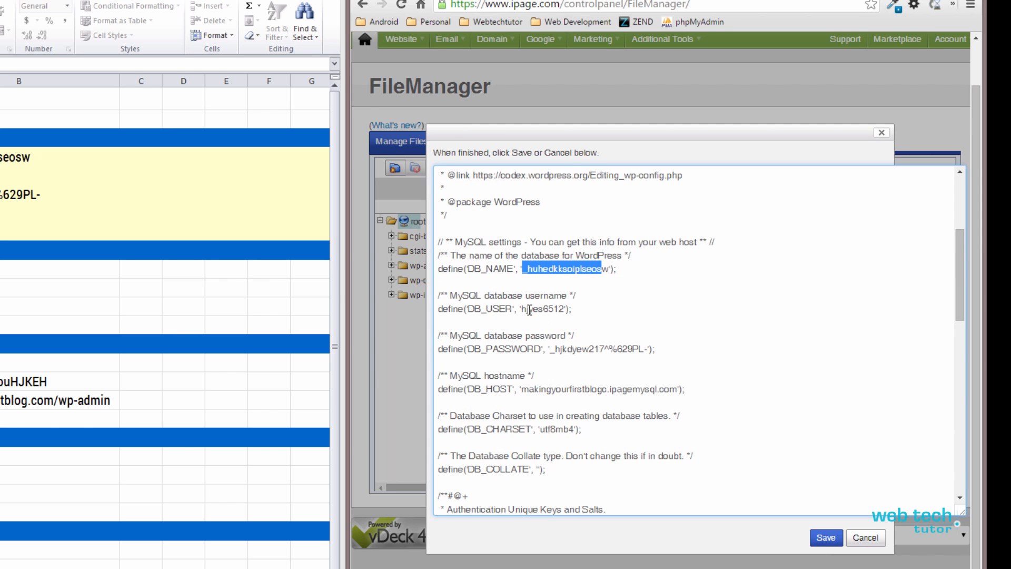
pyautogui.moveTo(550, 349); pyautogui.dragTo(649, 348)
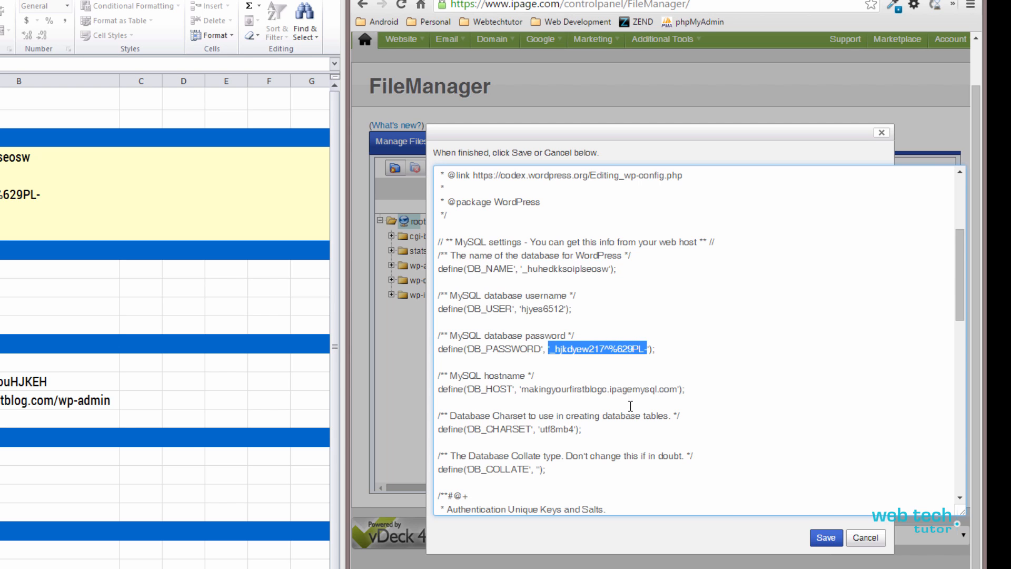
pyautogui.scroll(-3, 630, 405)
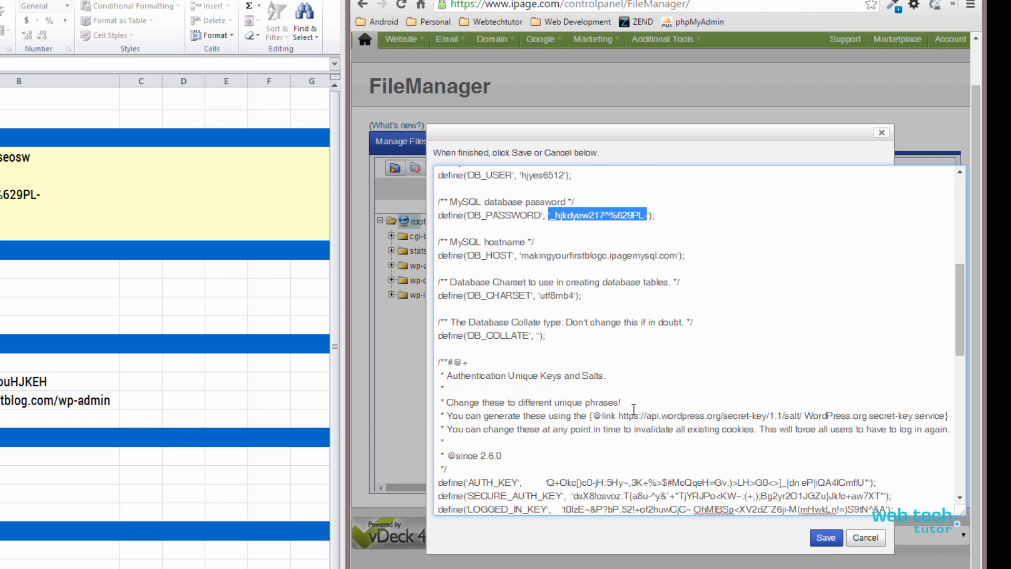
pyautogui.scroll(3, 633, 409)
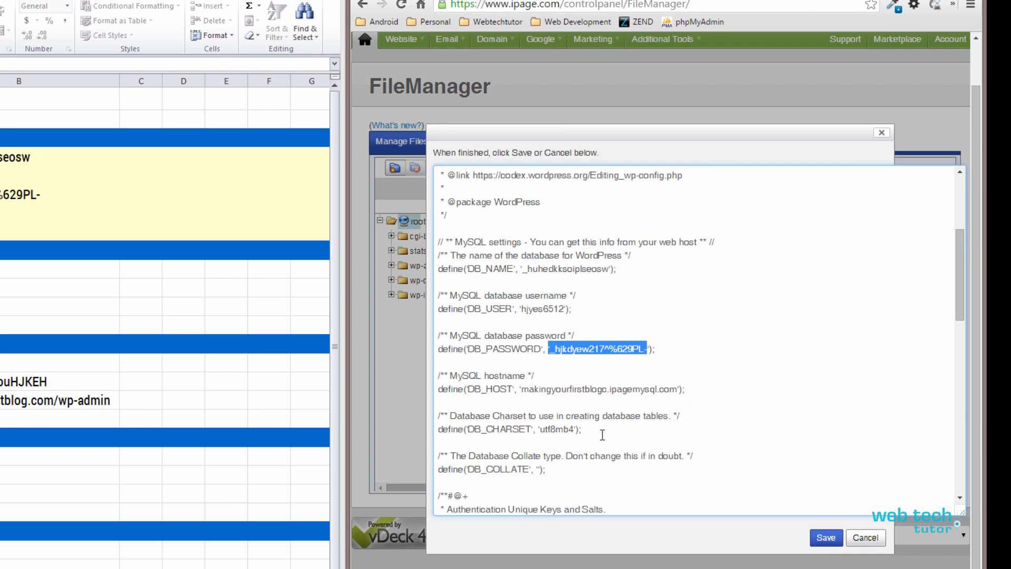
pyautogui.click(691, 338)
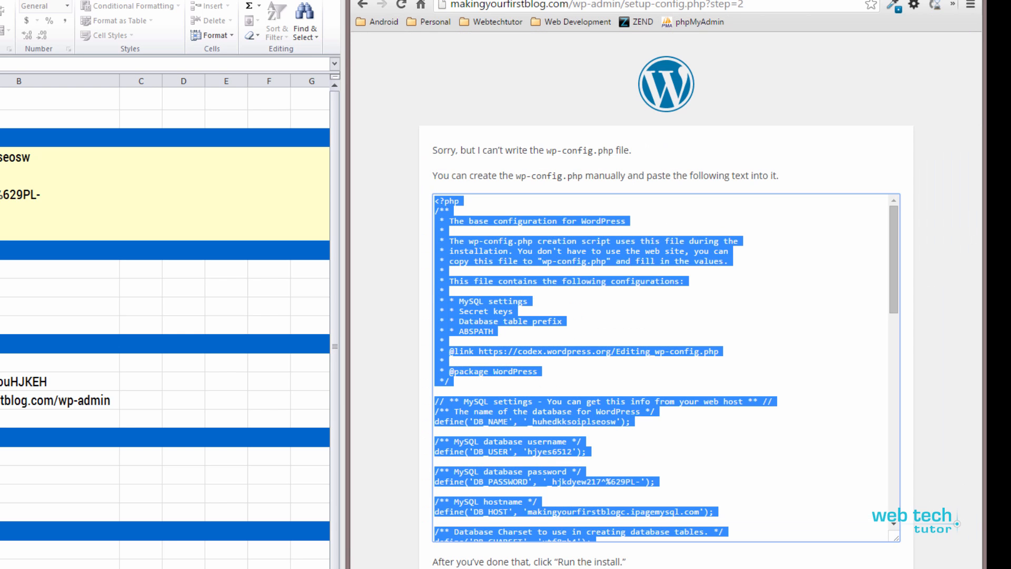
pyautogui.click(672, 1)
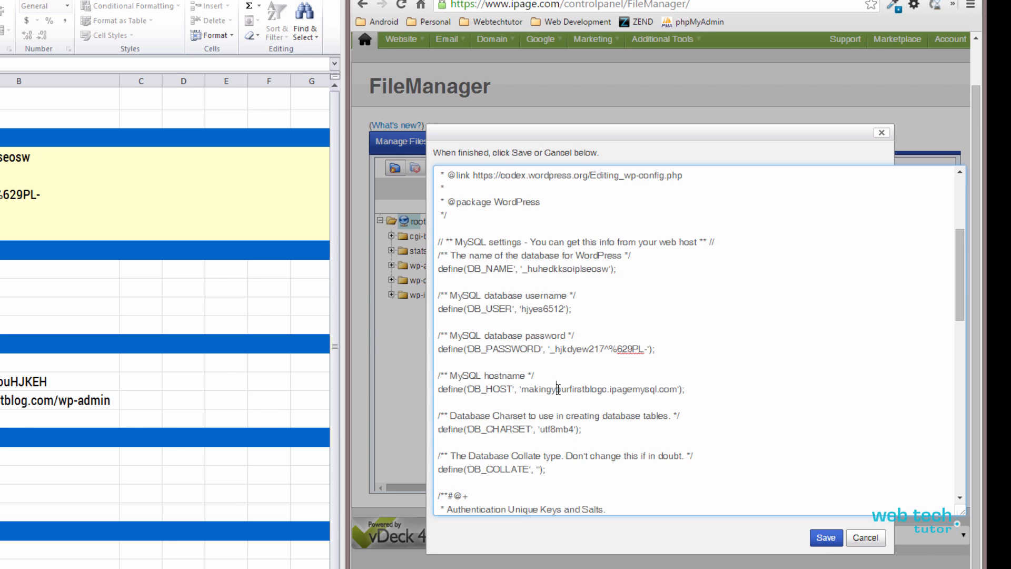
pyautogui.moveTo(521, 388); pyautogui.dragTo(677, 389)
pyautogui.click(677, 404)
# - Save wp-config.php, then choose Run the install on the WordPress setup page
pyautogui.click(821, 540)
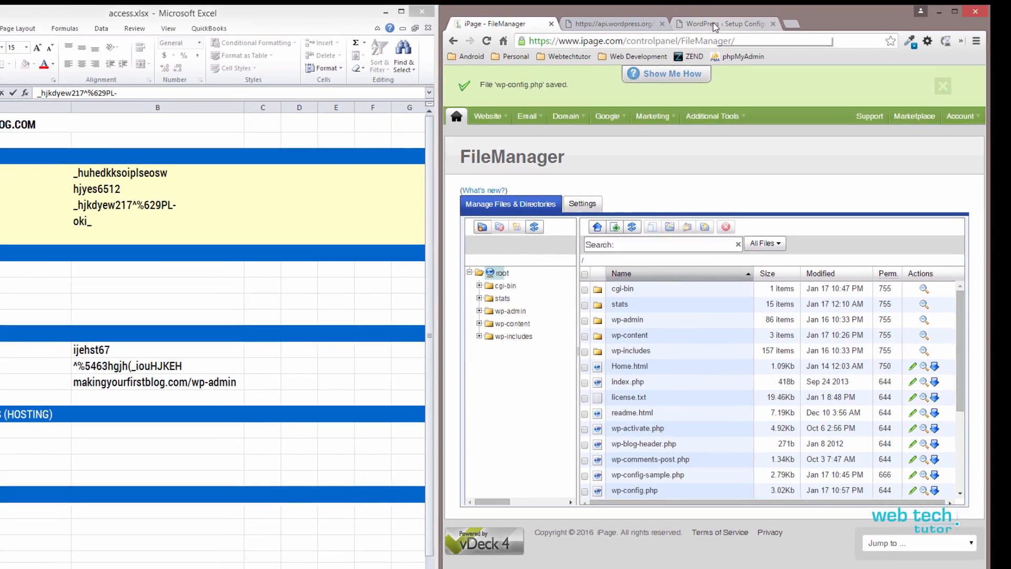
pyautogui.click(721, 30)
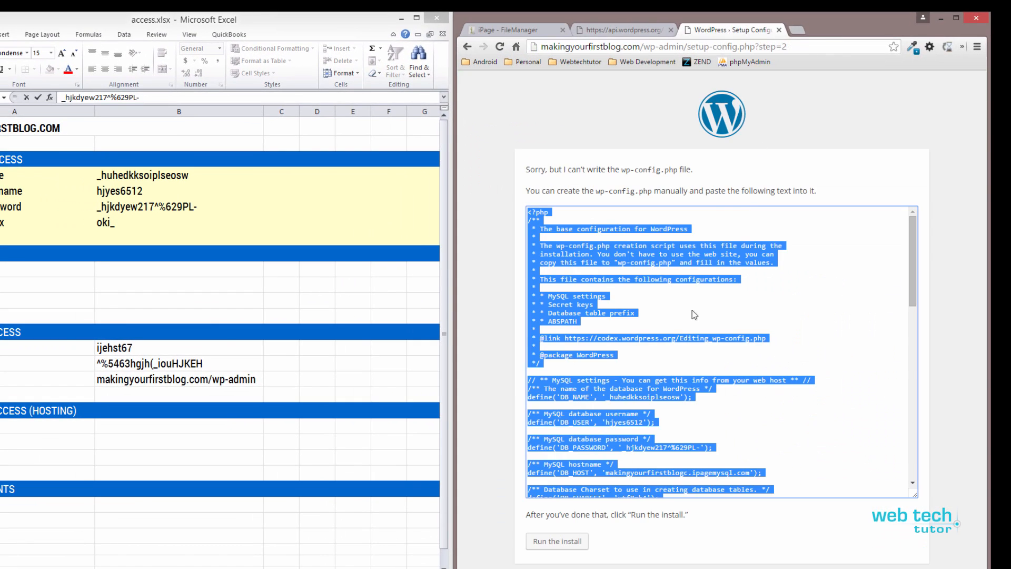
pyautogui.click(589, 525)
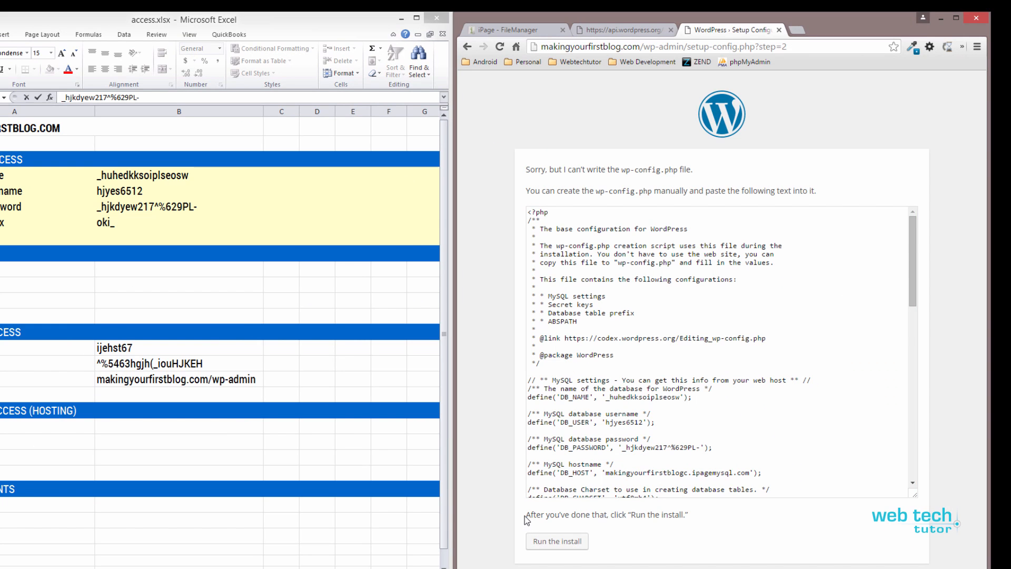
pyautogui.moveTo(526, 516); pyautogui.dragTo(694, 518)
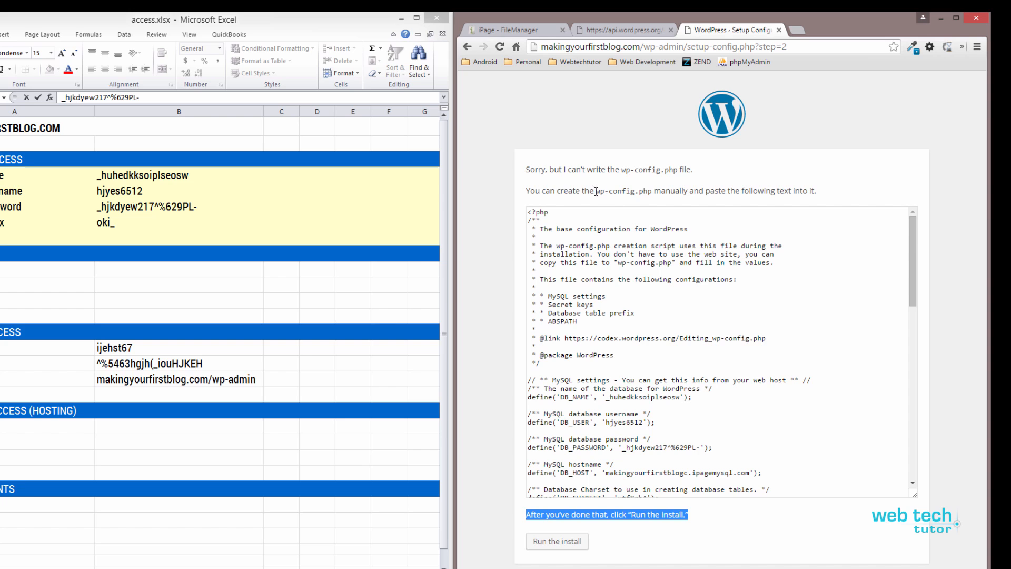
pyautogui.moveTo(595, 191); pyautogui.dragTo(653, 192)
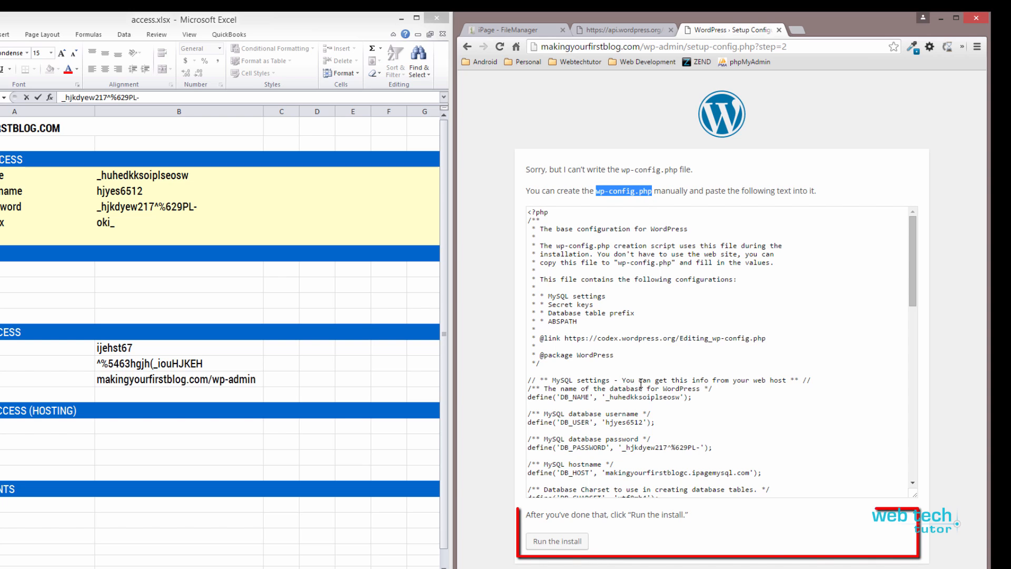
pyautogui.click(569, 542)
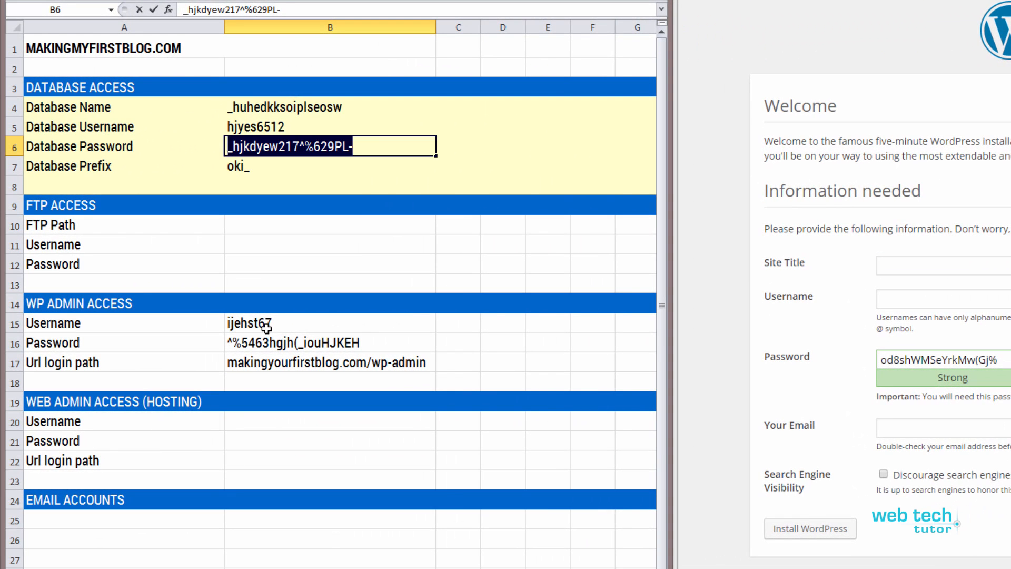
# - Enter the Site Title 'Making Your First Blog' and paste the admin username from the spreadsheet
pyautogui.click(258, 323)
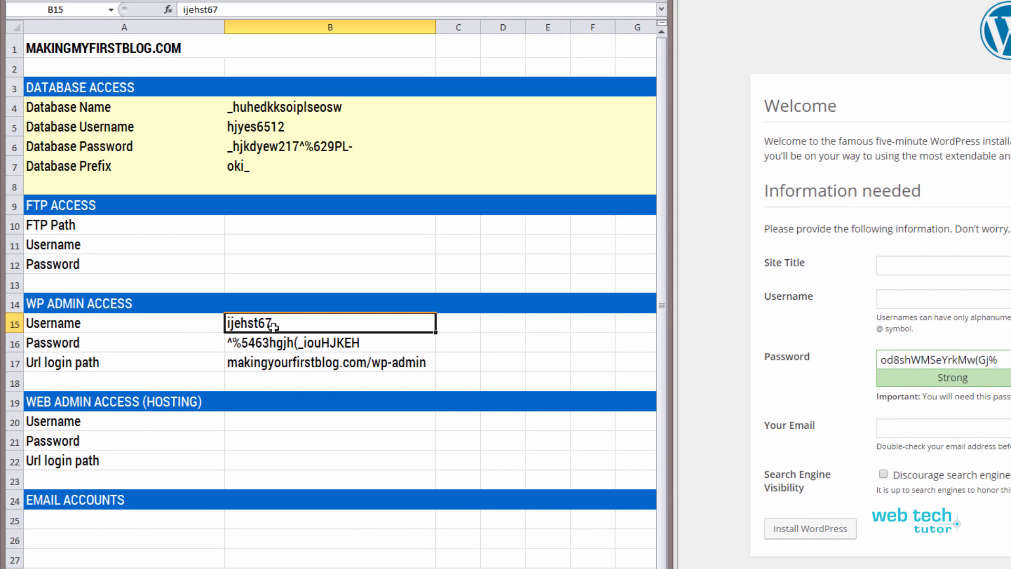
pyautogui.doubleClick(265, 323)
pyautogui.moveTo(276, 323); pyautogui.dragTo(217, 323)
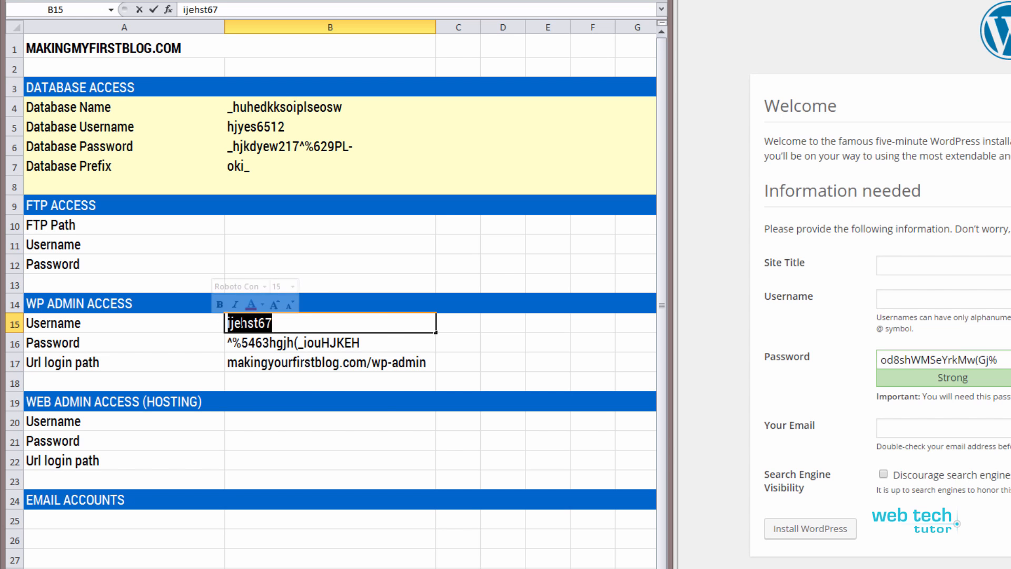
pyautogui.rightClick(241, 323)
pyautogui.click(274, 343)
pyautogui.click(895, 266)
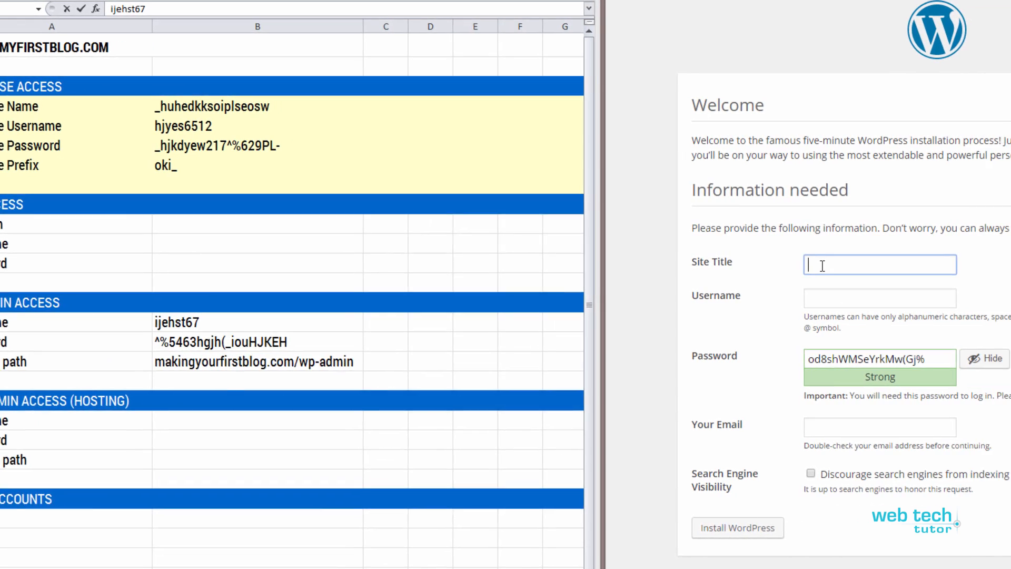
pyautogui.write('Mak')
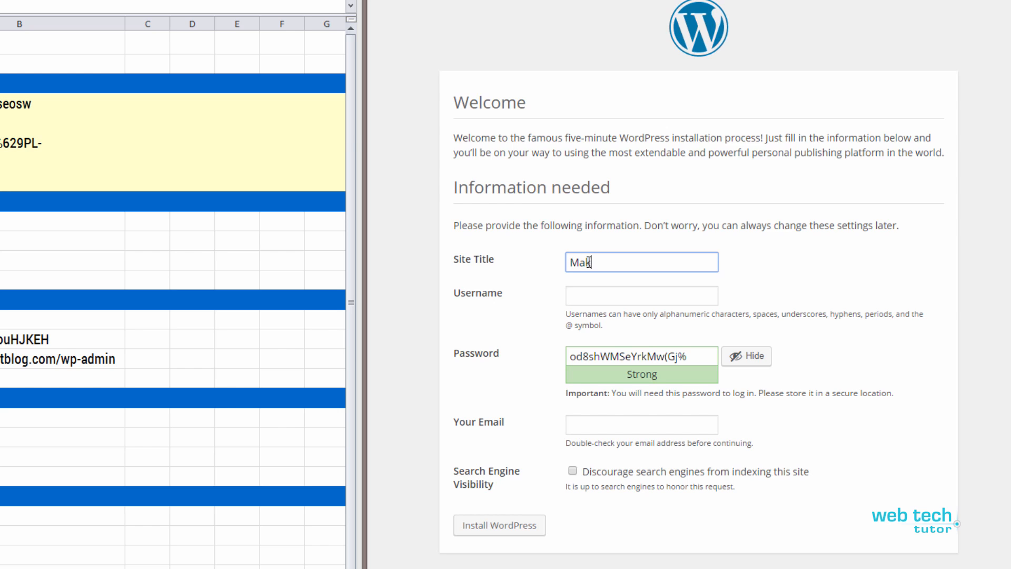
pyautogui.write('ing Your First Blog')
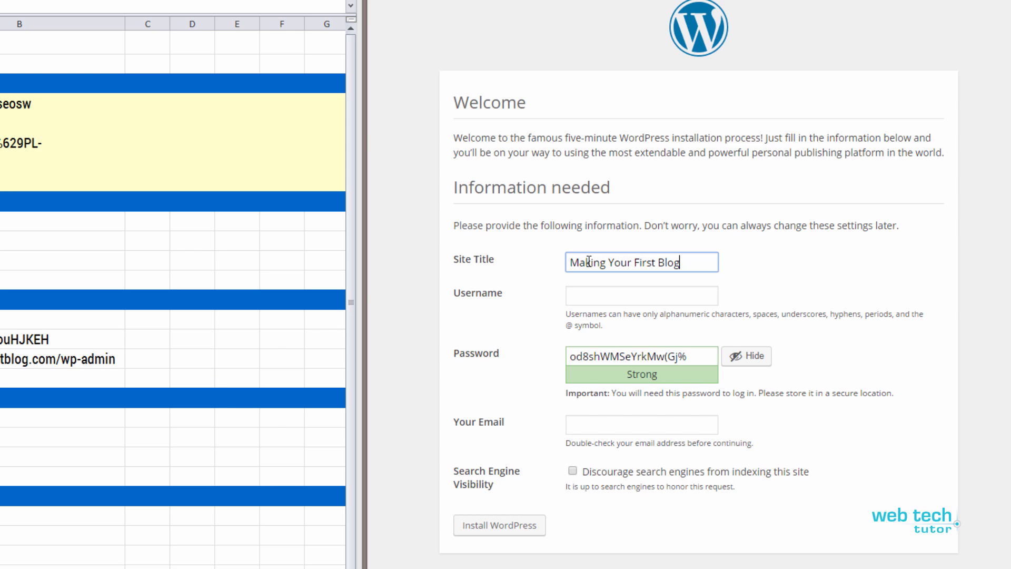
pyautogui.click(603, 304)
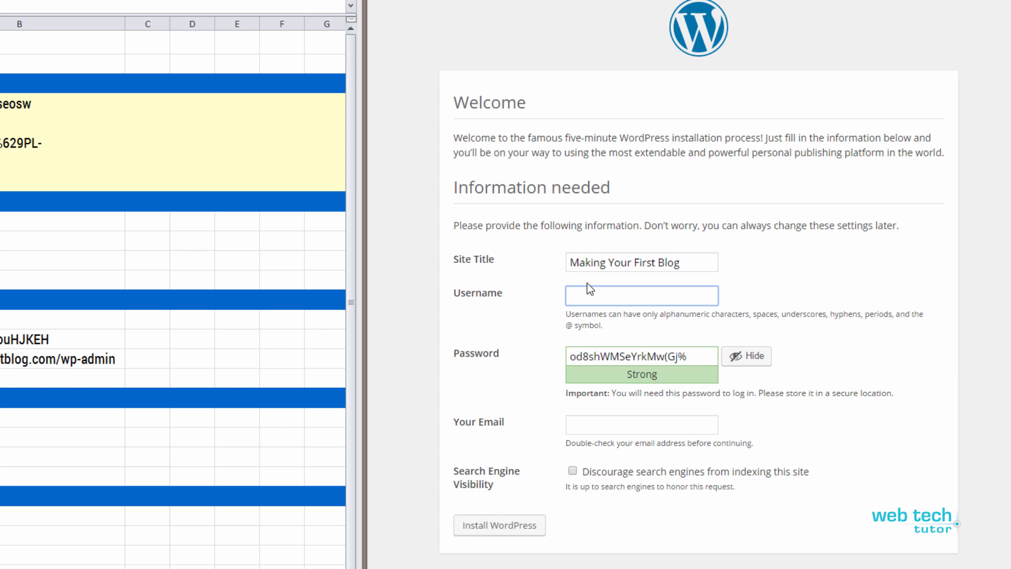
pyautogui.hotkey('ctrl', 'v')
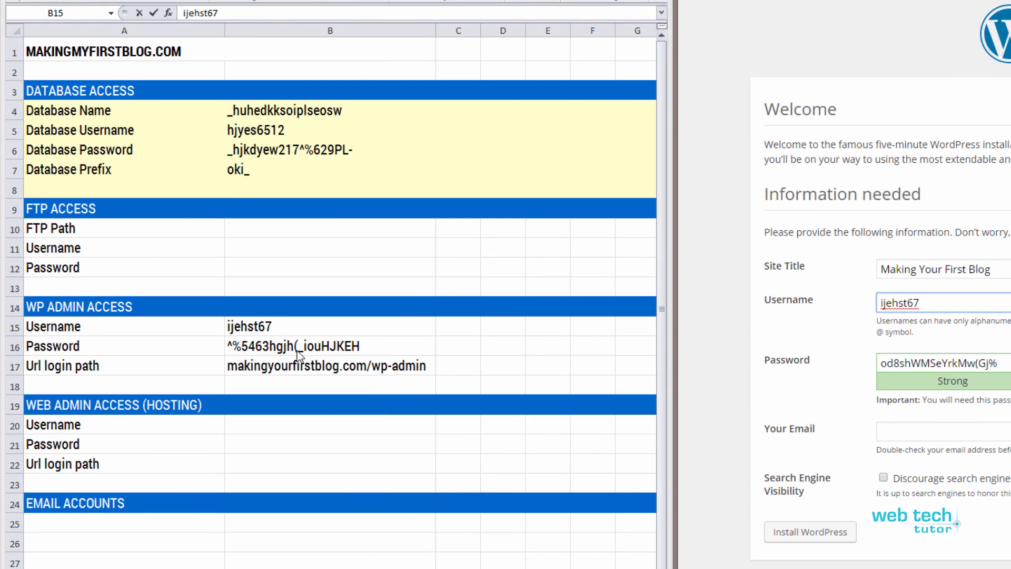
# - Replace the suggested password with the admin password copied from the spreadsheet
pyautogui.click(366, 361)
pyautogui.click(368, 348)
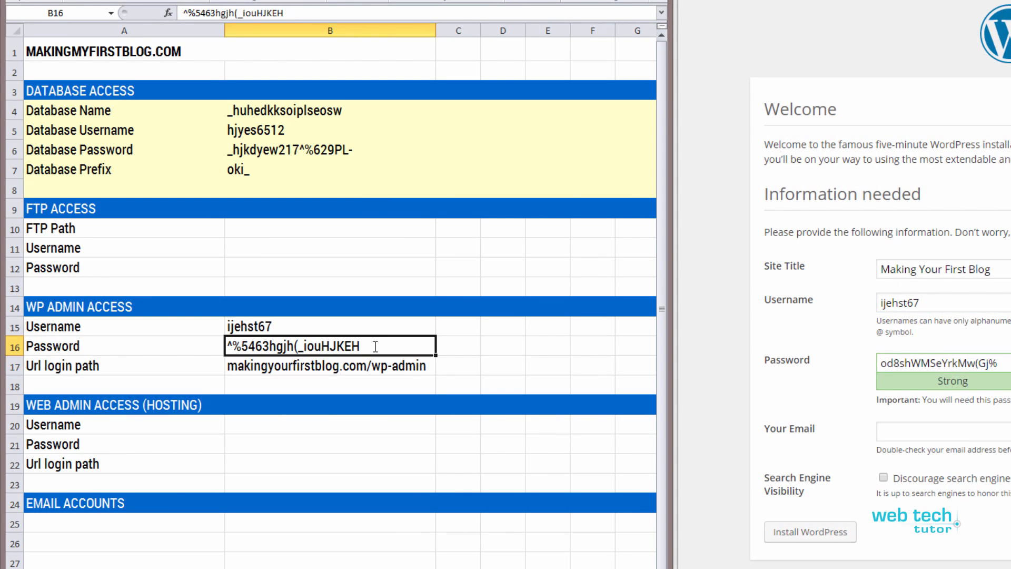
pyautogui.doubleClick(372, 346)
pyautogui.moveTo(372, 346); pyautogui.dragTo(211, 345)
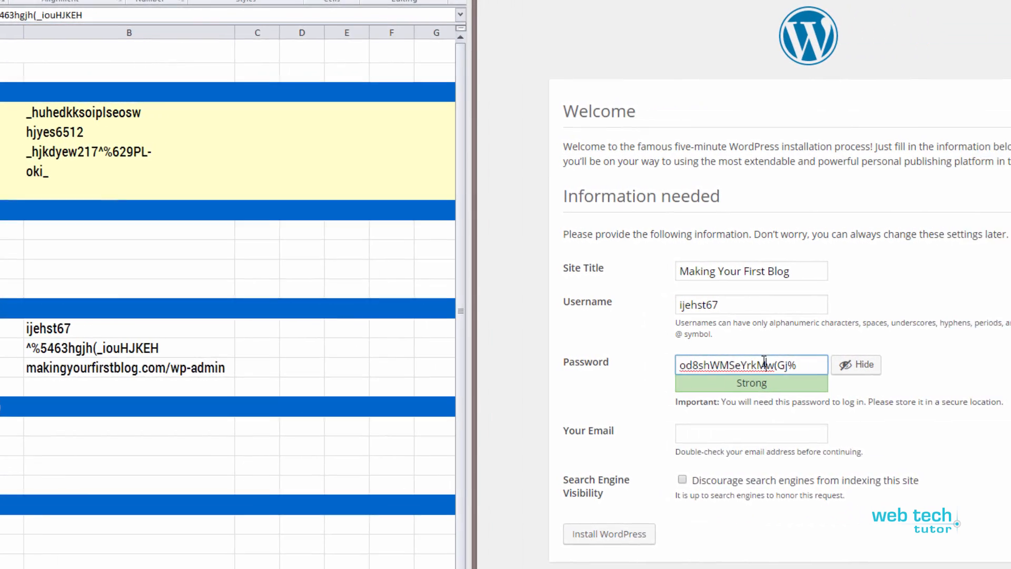
pyautogui.tripleClick(932, 363)
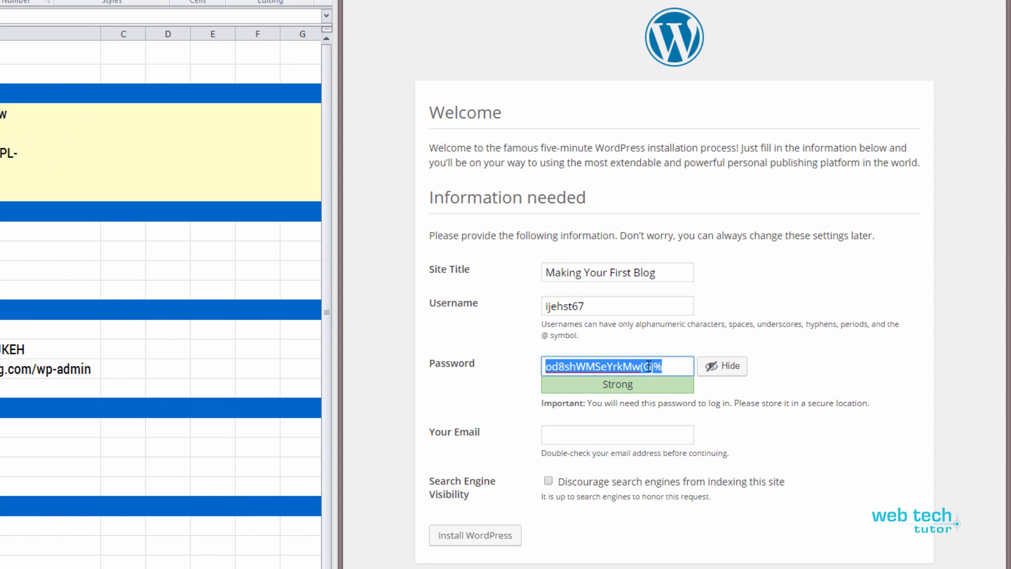
pyautogui.hotkey('ctrl', 'v')
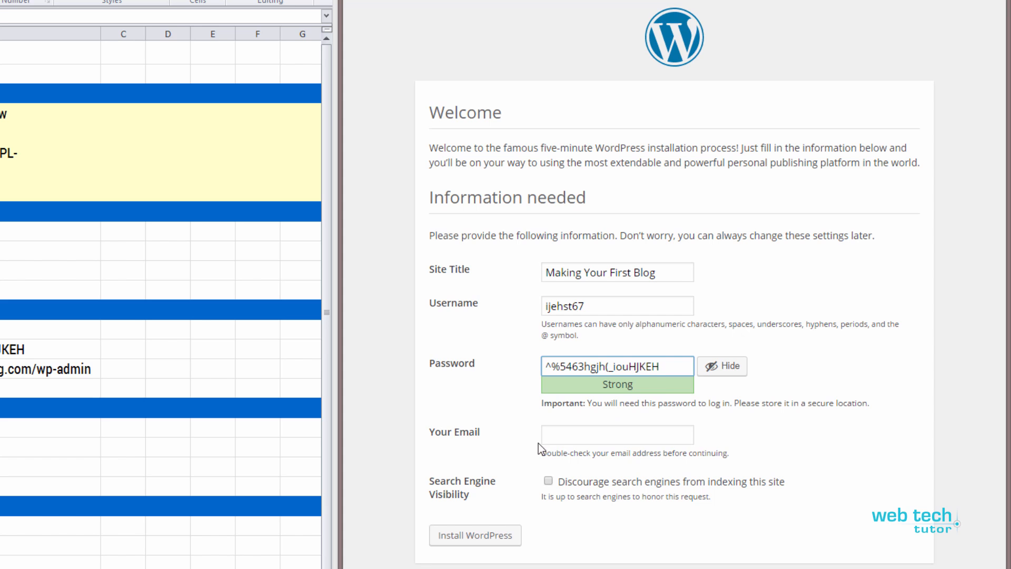
# - Fill in the admin's e-mail address and install WordPress
pyautogui.click(563, 438)
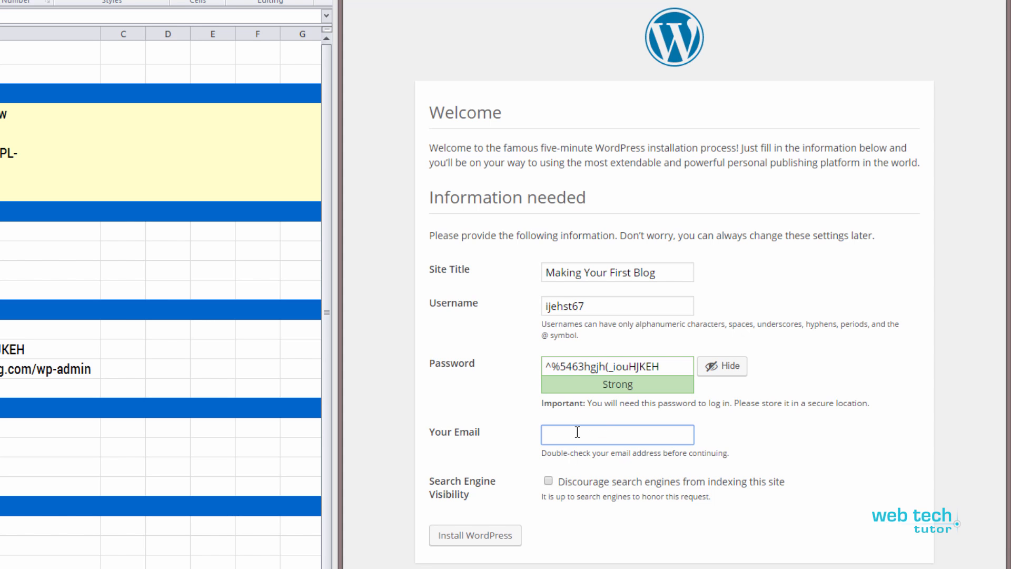
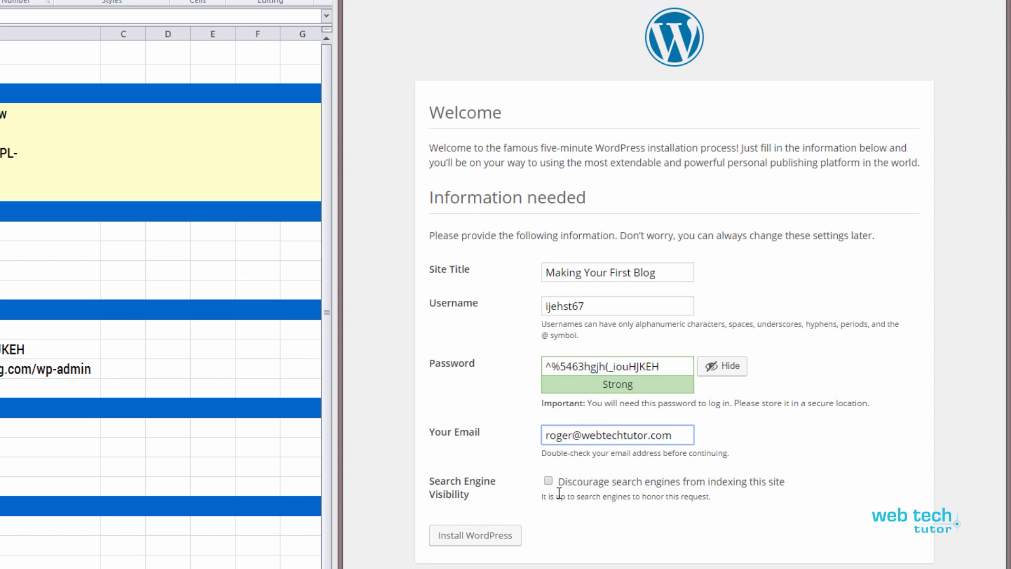
pyautogui.click(477, 537)
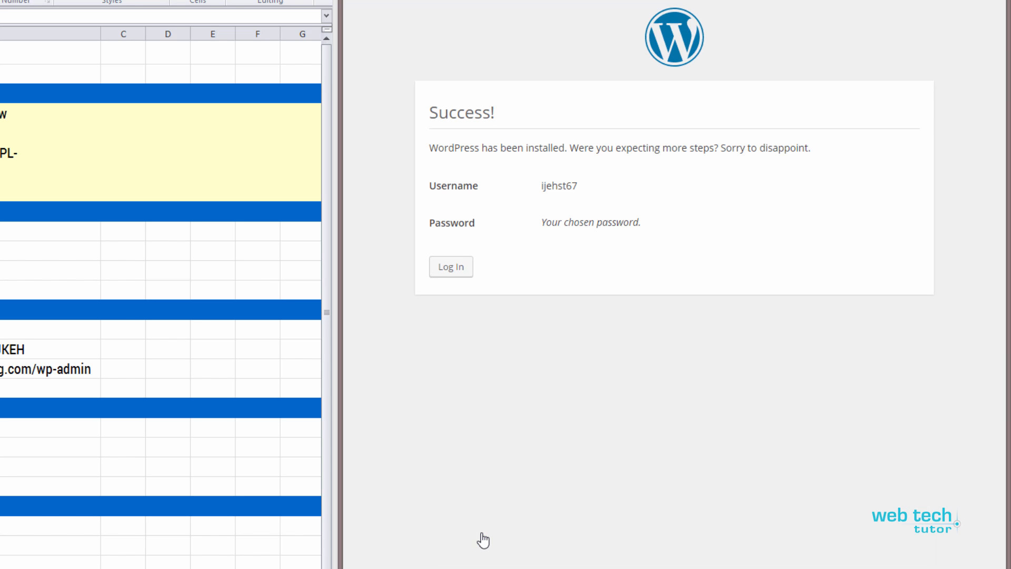
# - Log in with the admin username and the password copied from the spreadsheet
pyautogui.click(453, 275)
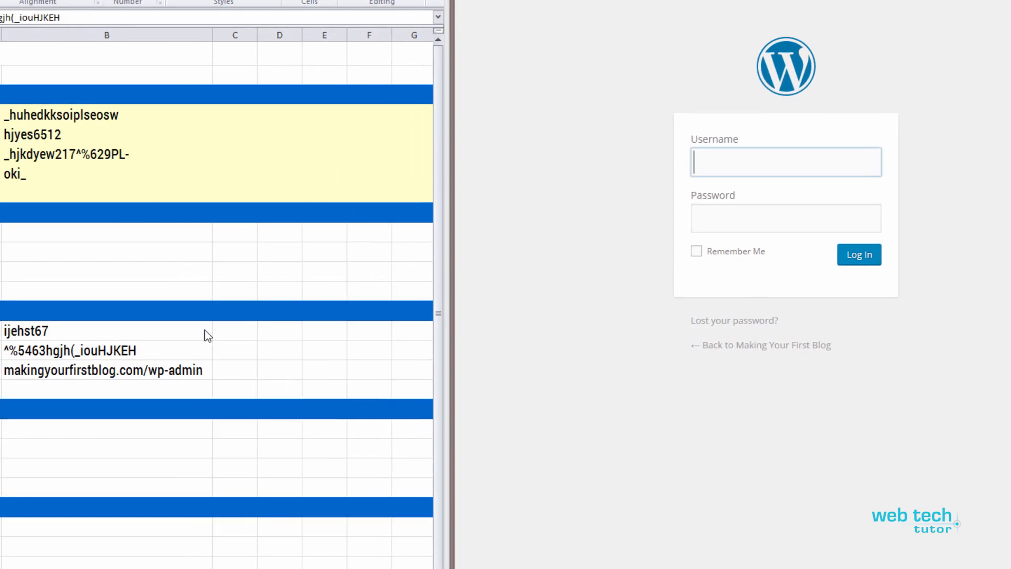
pyautogui.moveTo(228, 353); pyautogui.dragTo(361, 352)
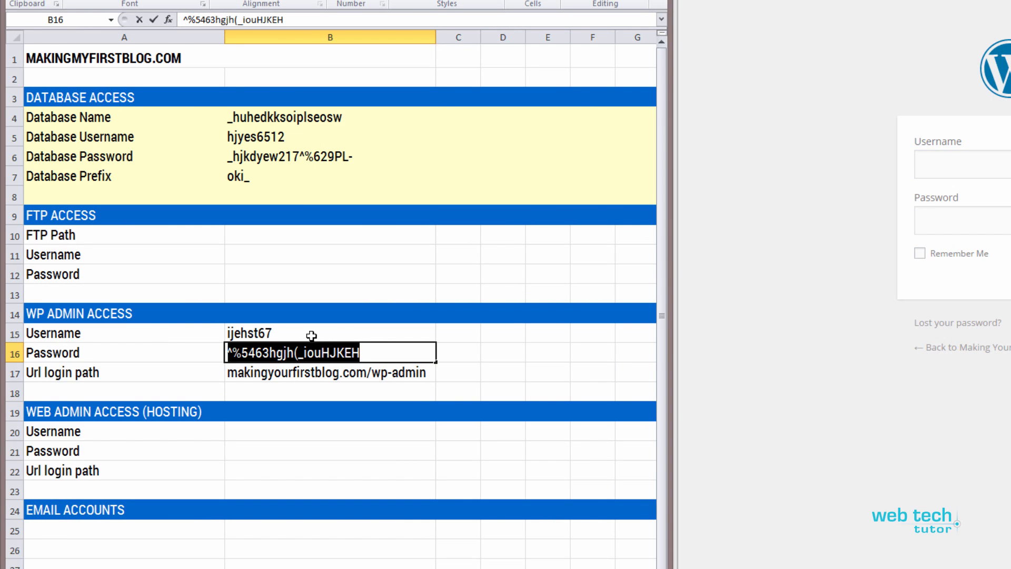
pyautogui.click(990, 163)
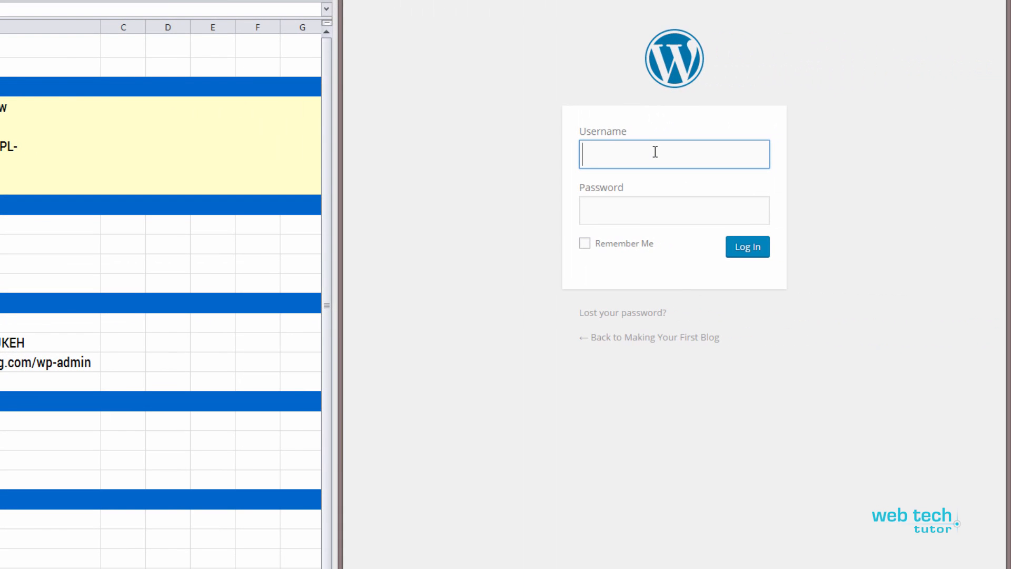
pyautogui.press('Tab')
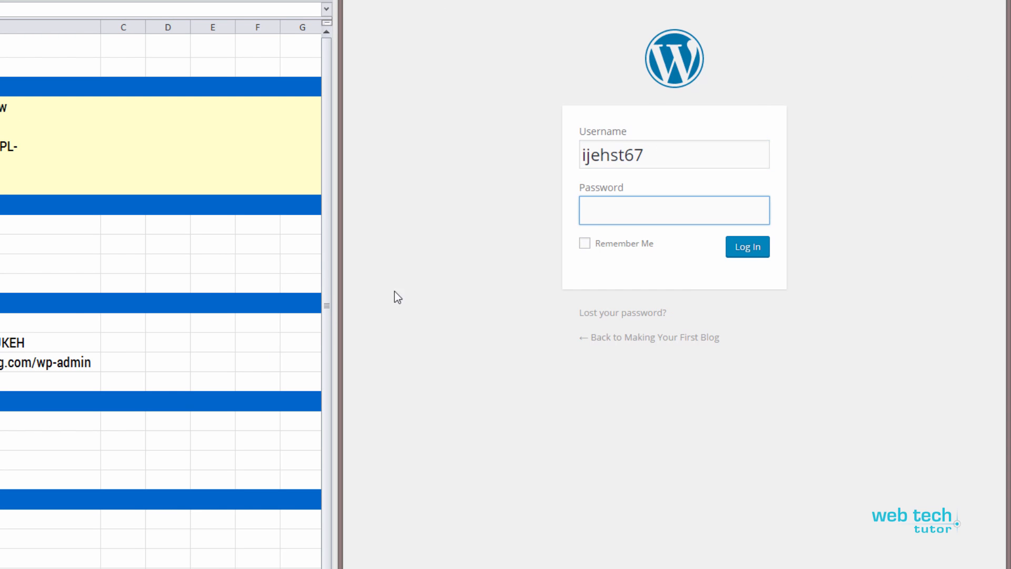
pyautogui.doubleClick(5, 343)
pyautogui.hotkey('ctrl', 'c')
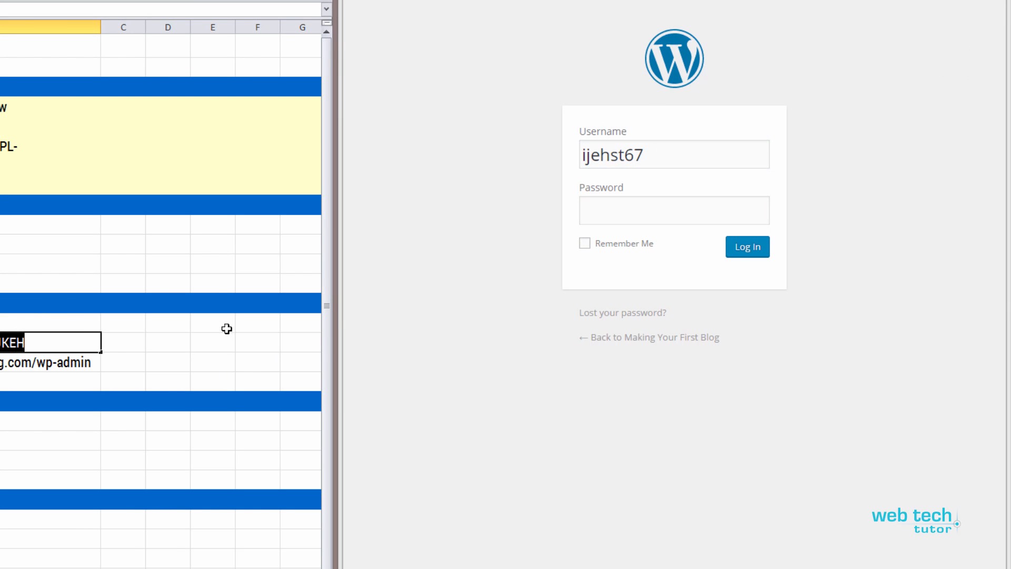
pyautogui.click(609, 210)
pyautogui.hotkey('ctrl', 'v')
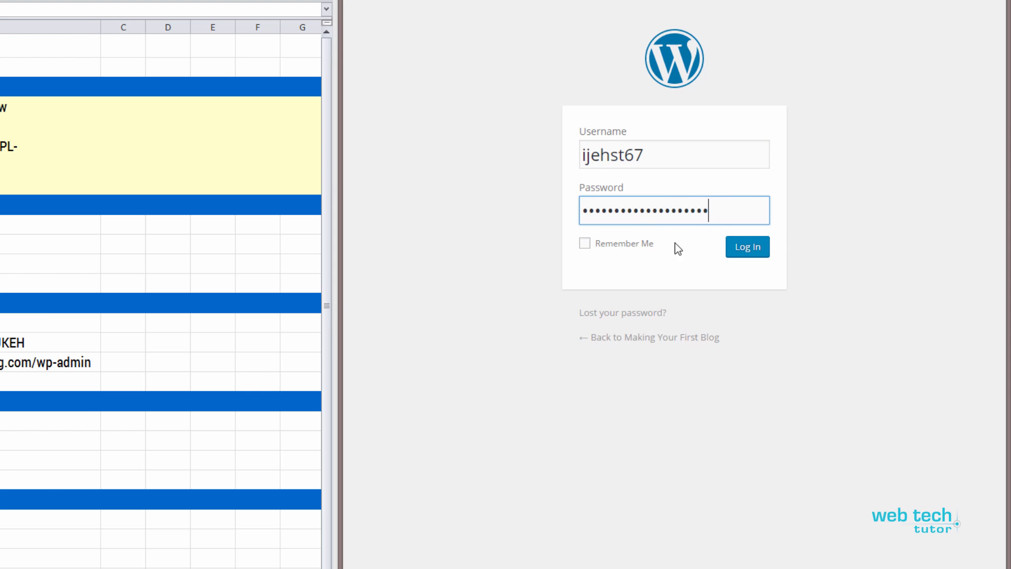
pyautogui.click(749, 253)
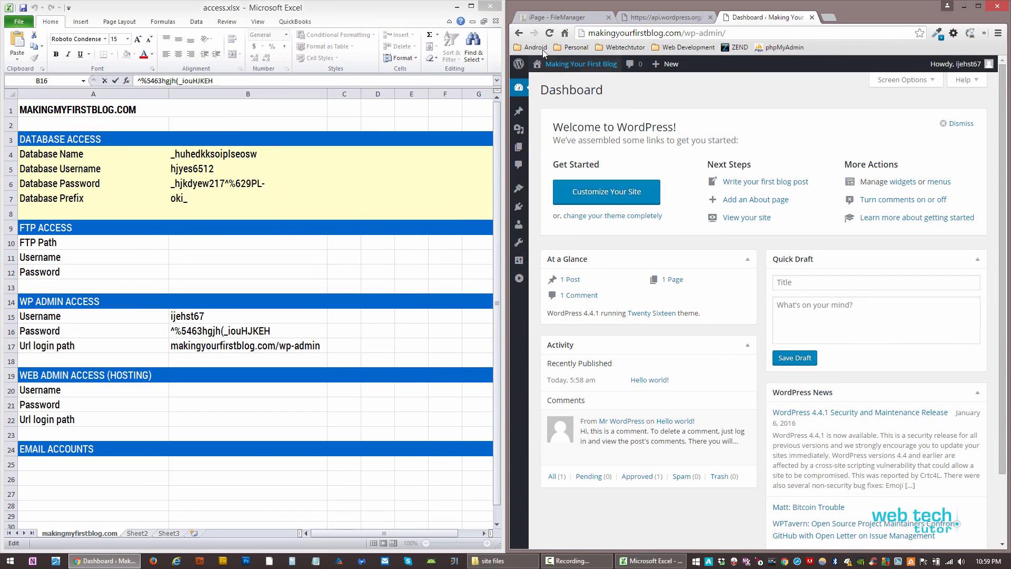
# - Minimize Excel, maximize Chrome, and choose Visit Site to view the Hello world! post
pyautogui.click(456, 6)
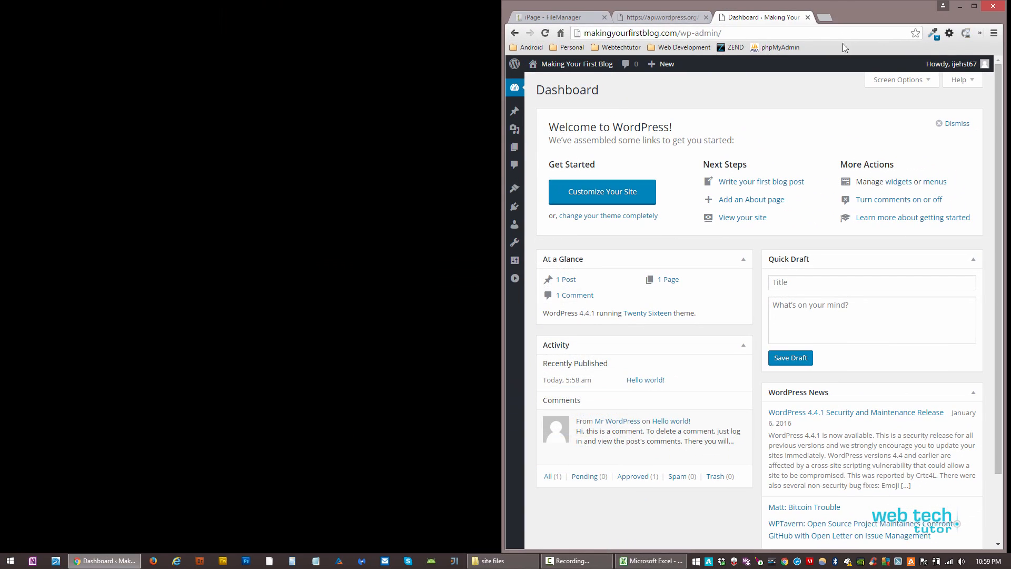
pyautogui.doubleClick(822, 6)
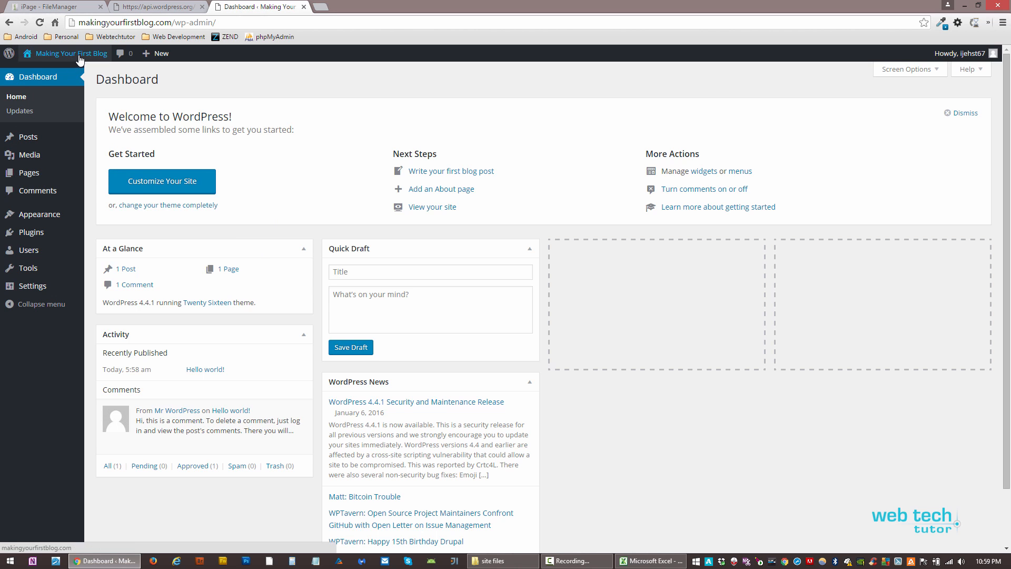
pyautogui.moveTo(73, 57)
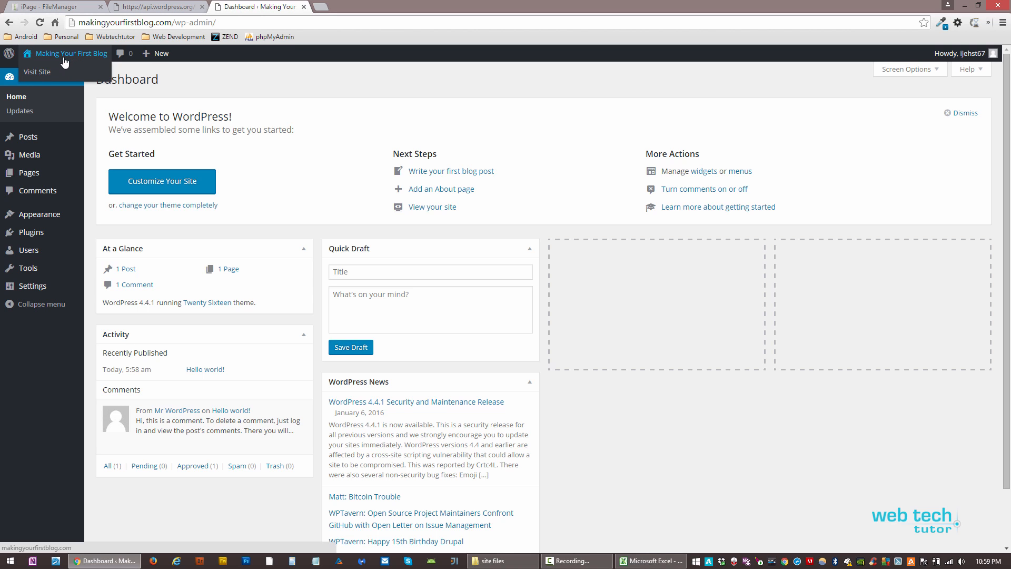
pyautogui.click(47, 73)
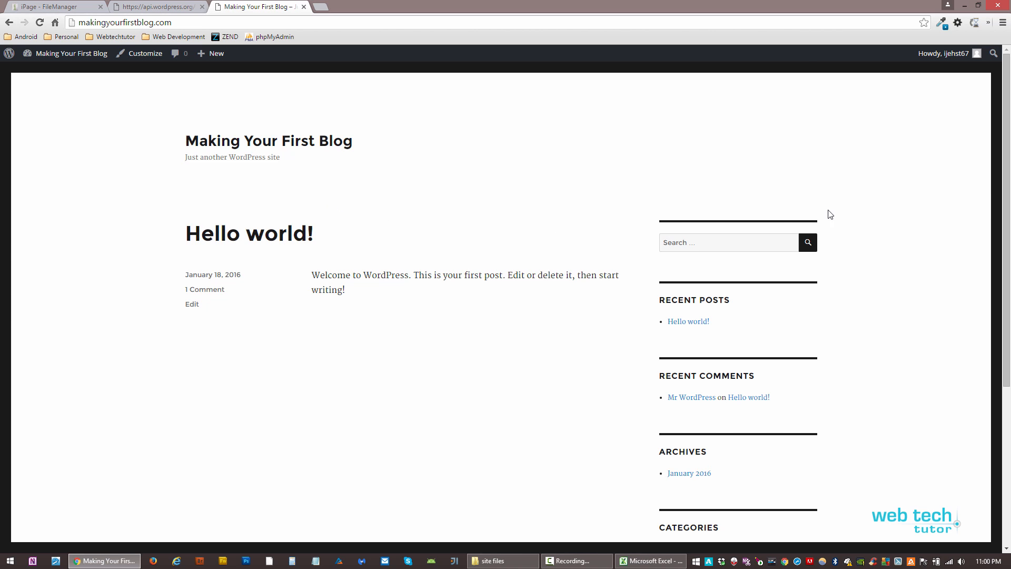
pyautogui.scroll(-5, 890, 226)
pyautogui.scroll(5, 890, 225)
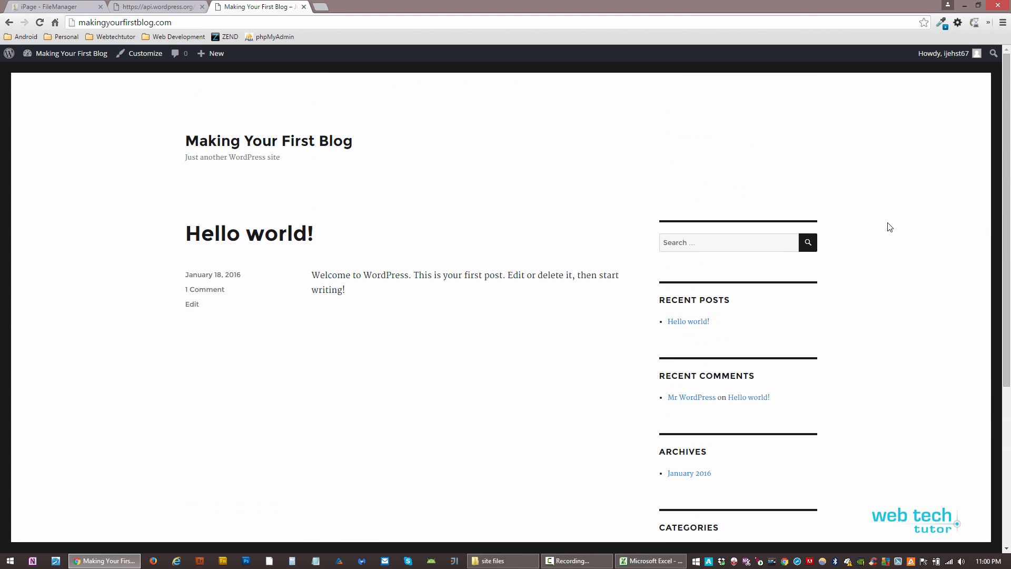